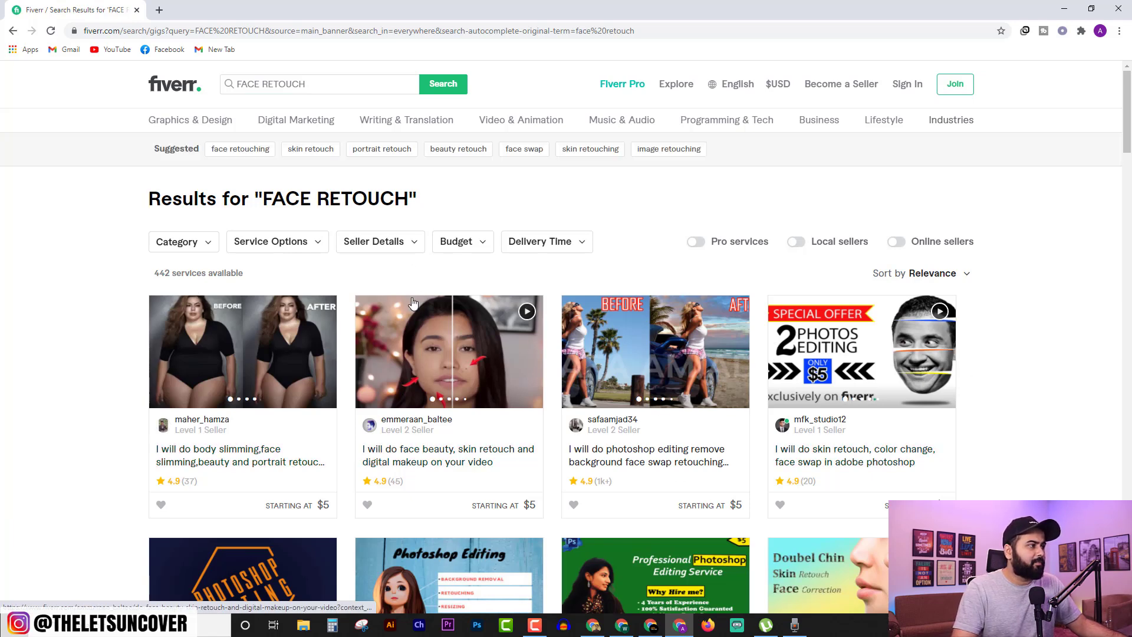
# - Browse Fiverr's related searches for face retouching, skin retouching, image retouching, image retouch and beauty retouch
pyautogui.click(241, 150)
pyautogui.moveTo(237, 84); pyautogui.dragTo(306, 99)
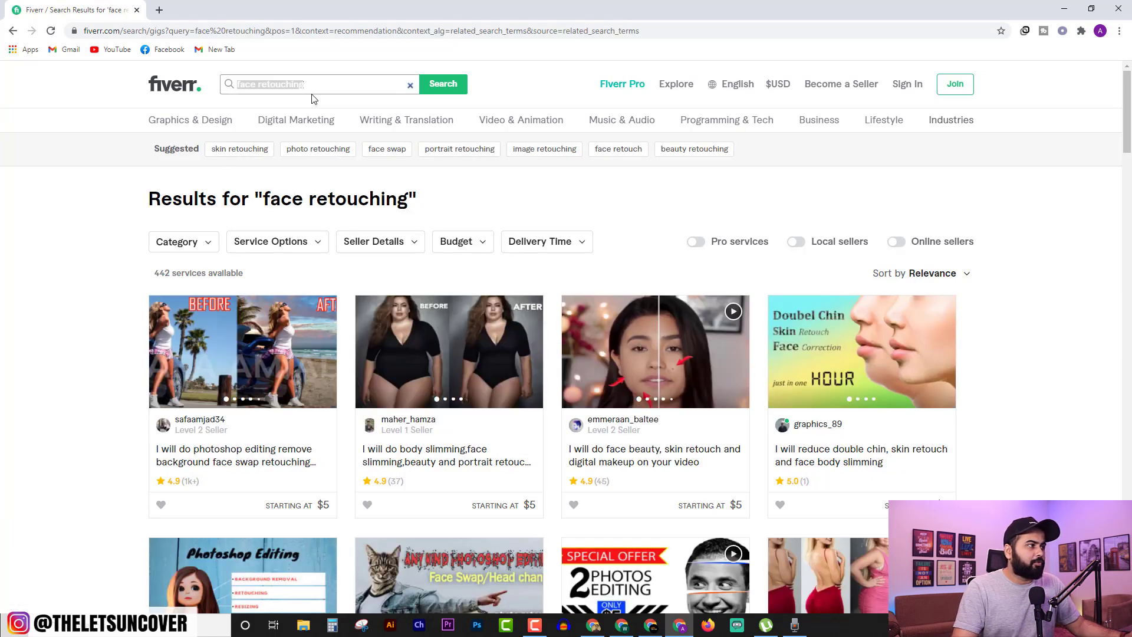
pyautogui.click(240, 151)
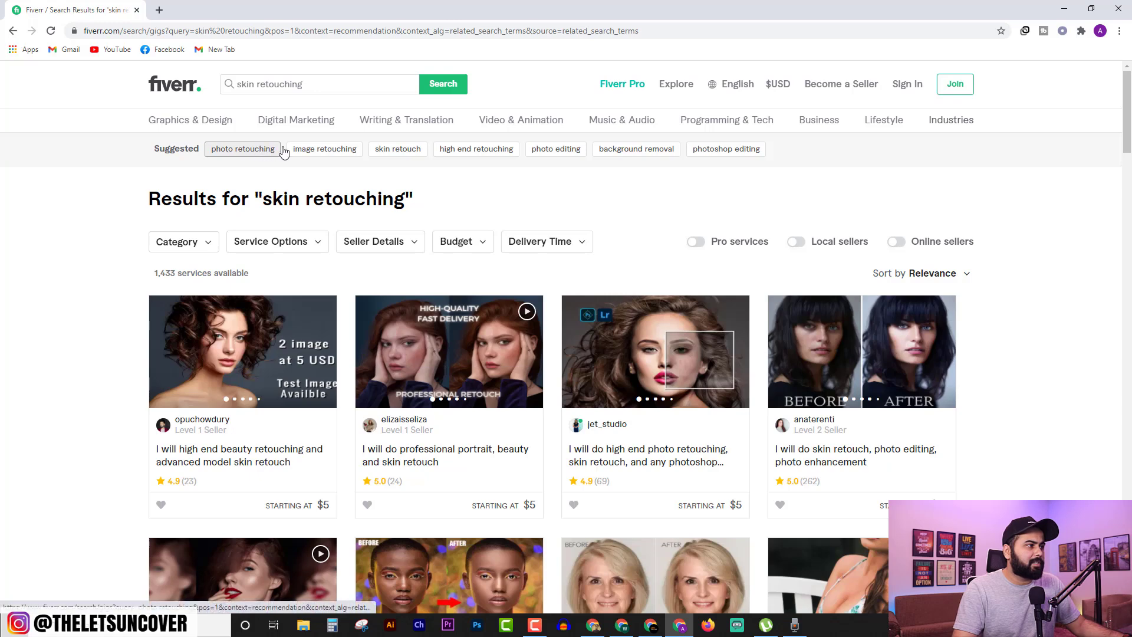
pyautogui.click(324, 151)
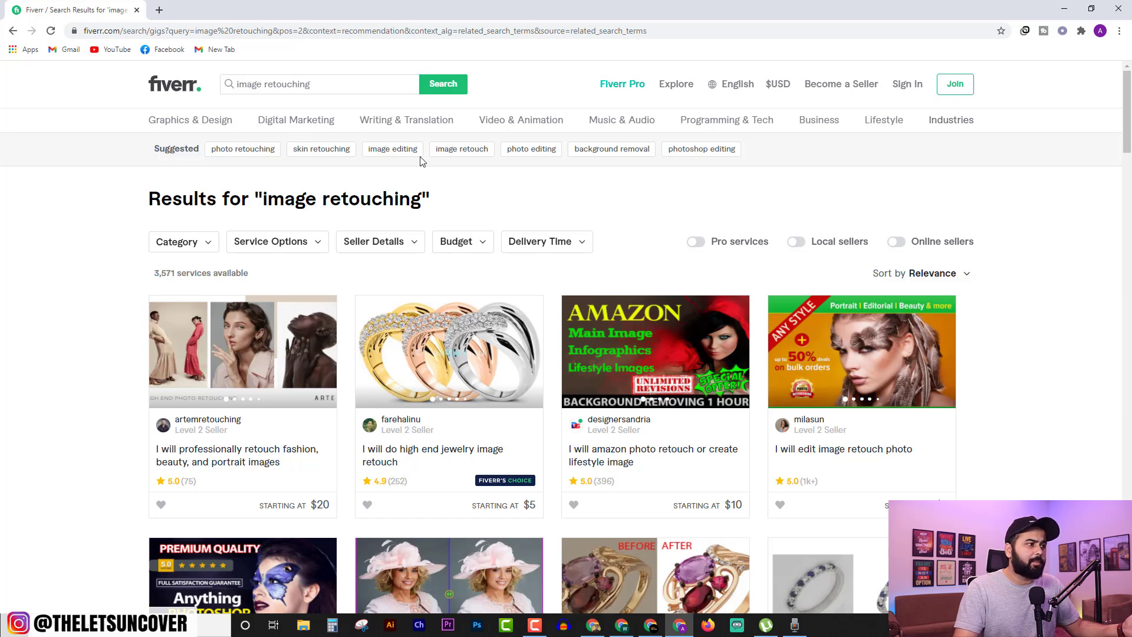
pyautogui.click(465, 155)
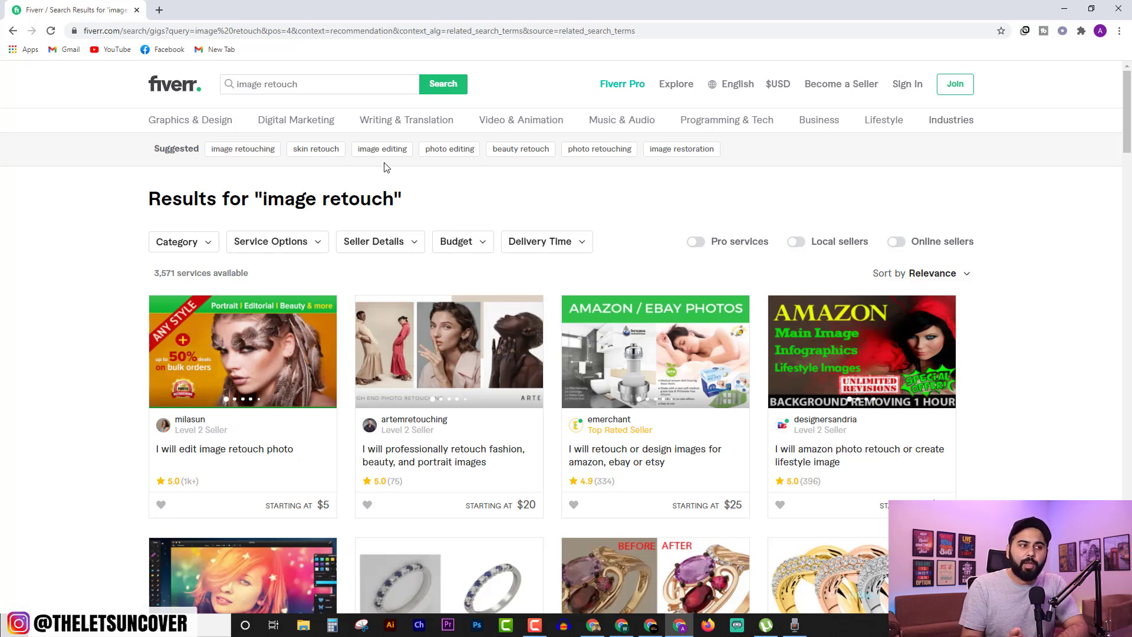
pyautogui.click(520, 149)
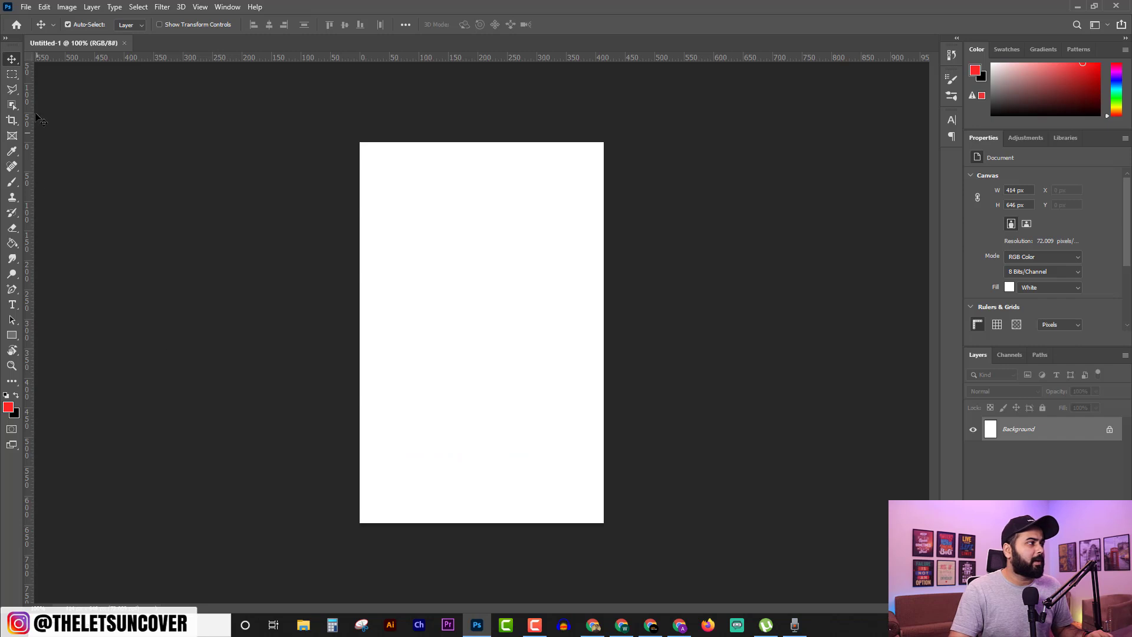
# - Switch to Photoshop, open the portrait how-to-look-gorgeous-without-makeup-5.jpg and duplicate its Background layer
pyautogui.click(26, 7)
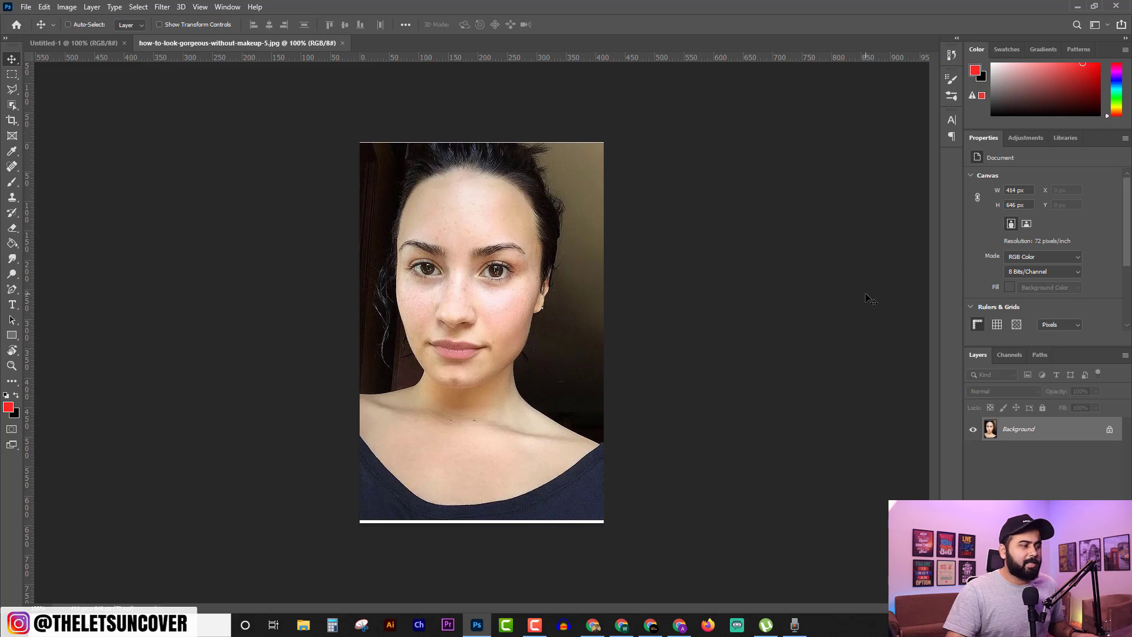
pyautogui.hotkey('ctrl', '+')
pyautogui.scroll(3, 548, 409)
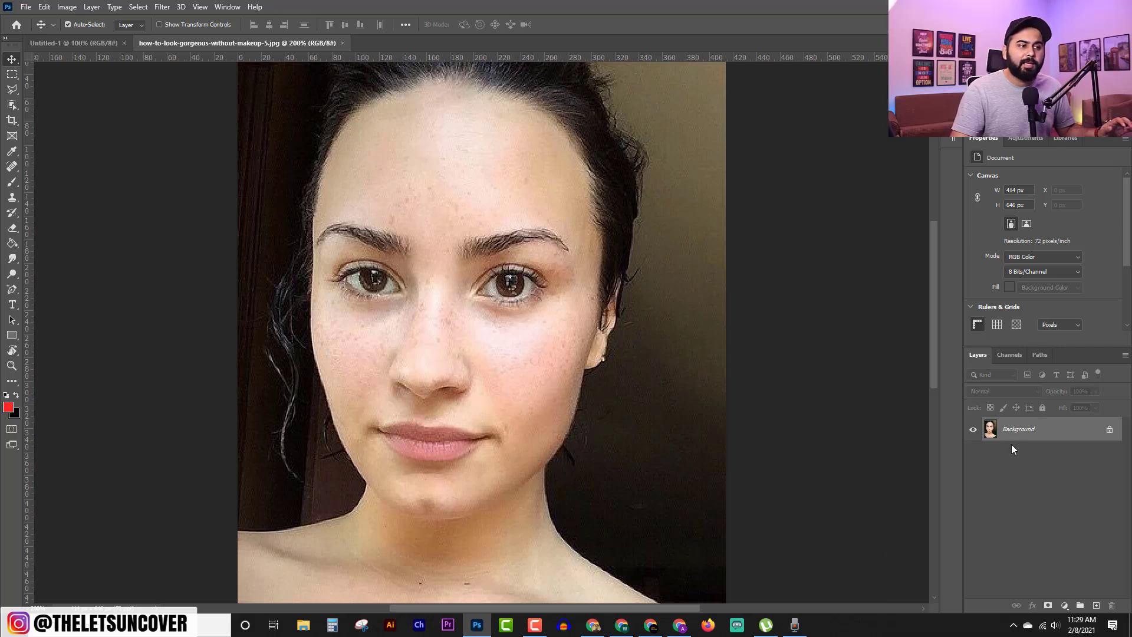
pyautogui.scroll(-1, 560, 296)
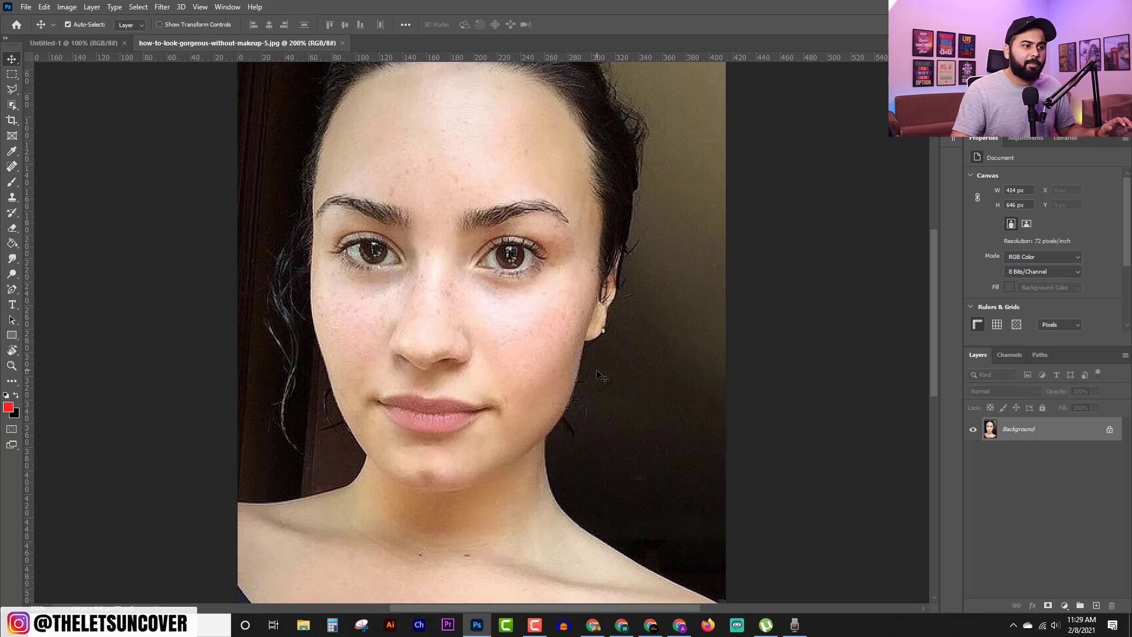
pyautogui.rightClick(1019, 430)
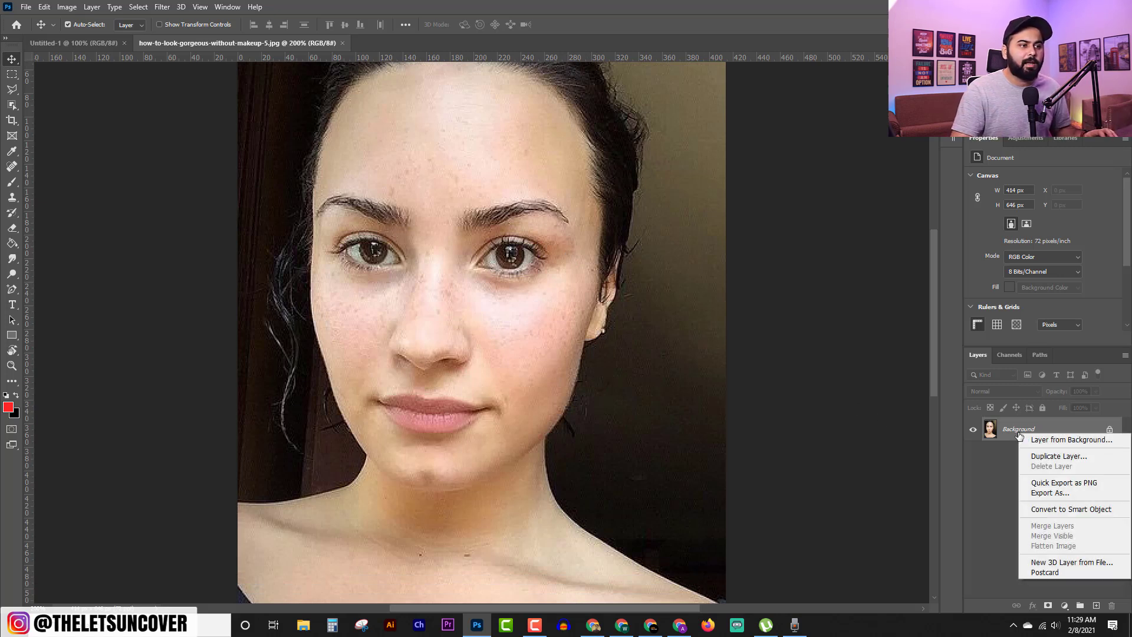
pyautogui.click(1036, 455)
pyautogui.click(663, 174)
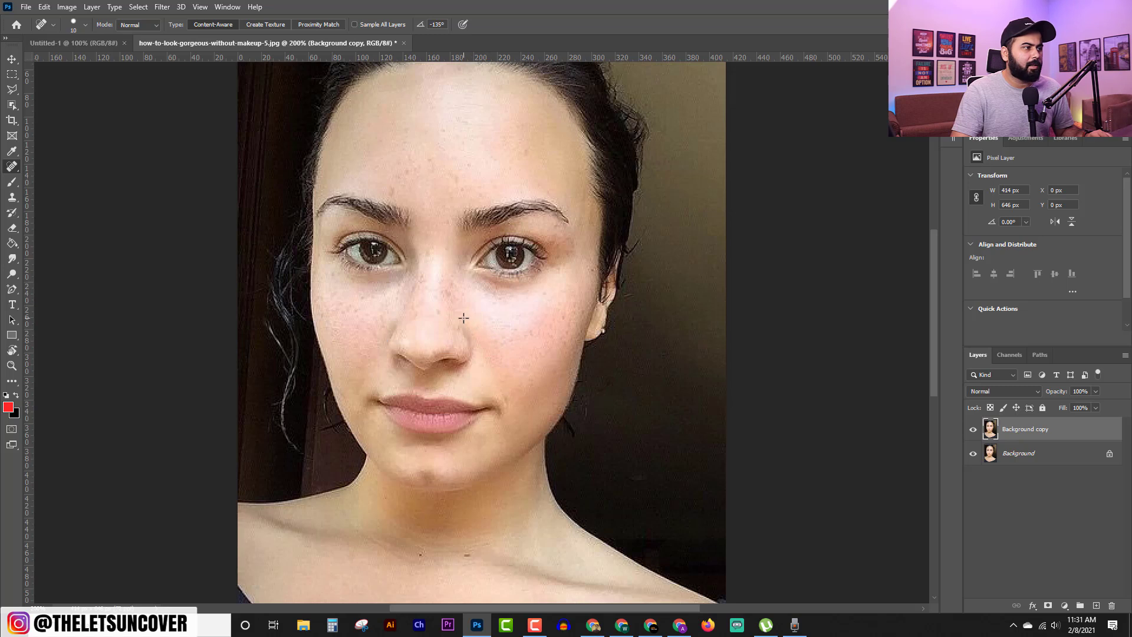
# - Remove the blemishes on the forehead and cheek of the Background copy layer with the Spot Healing Brush
pyautogui.scroll(1, 540, 336)
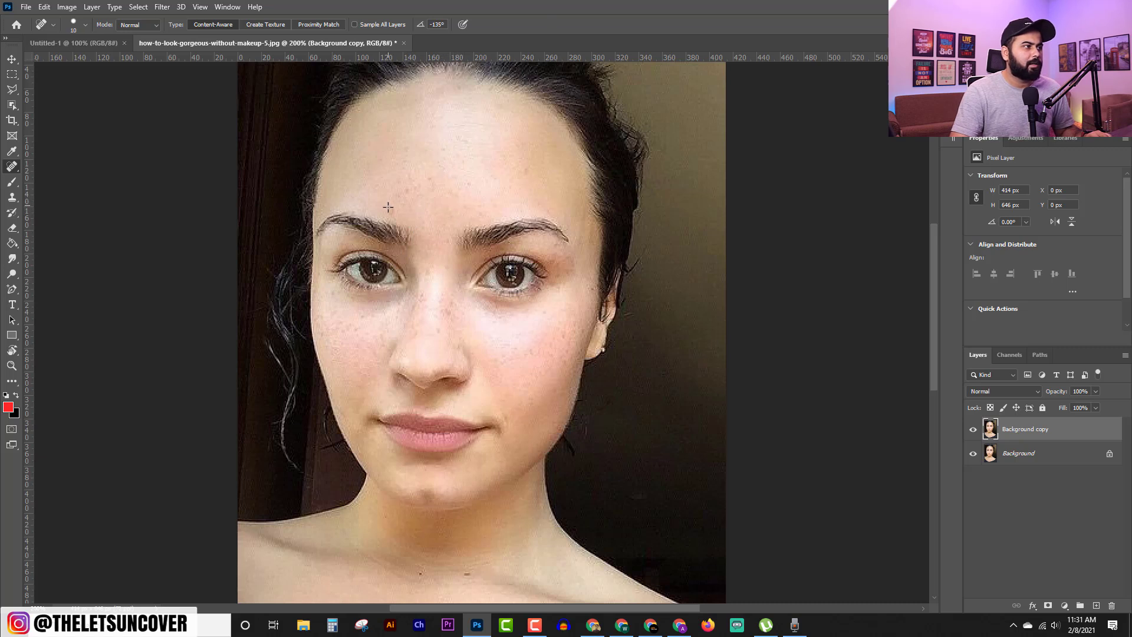
pyautogui.click(405, 189)
pyautogui.click(415, 187)
pyautogui.moveTo(402, 190); pyautogui.dragTo(436, 154)
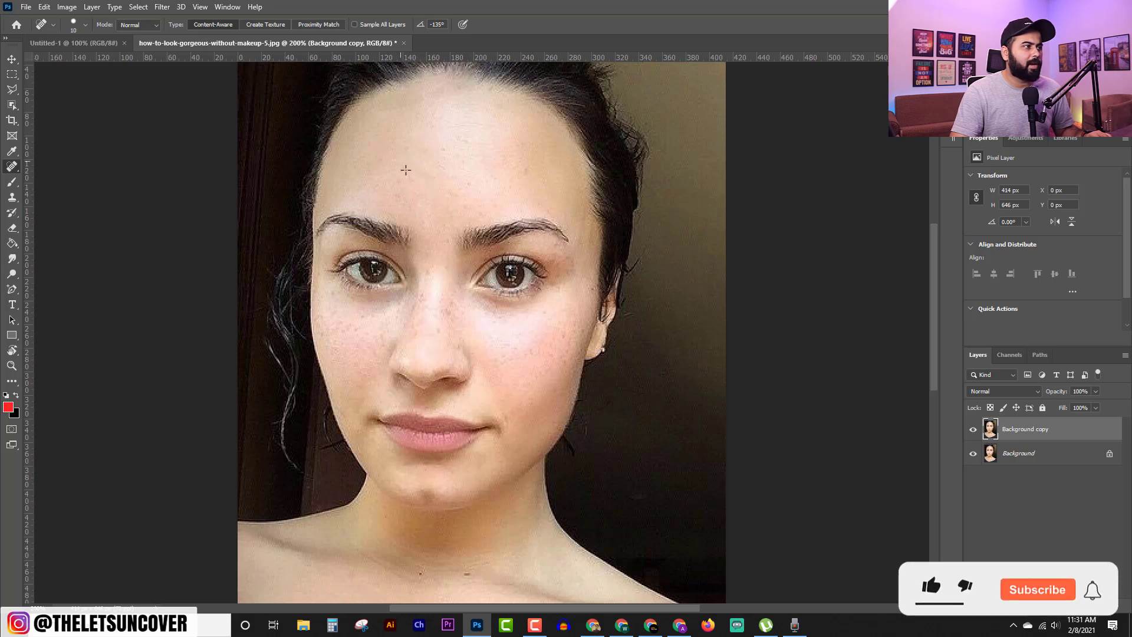
pyautogui.click(411, 207)
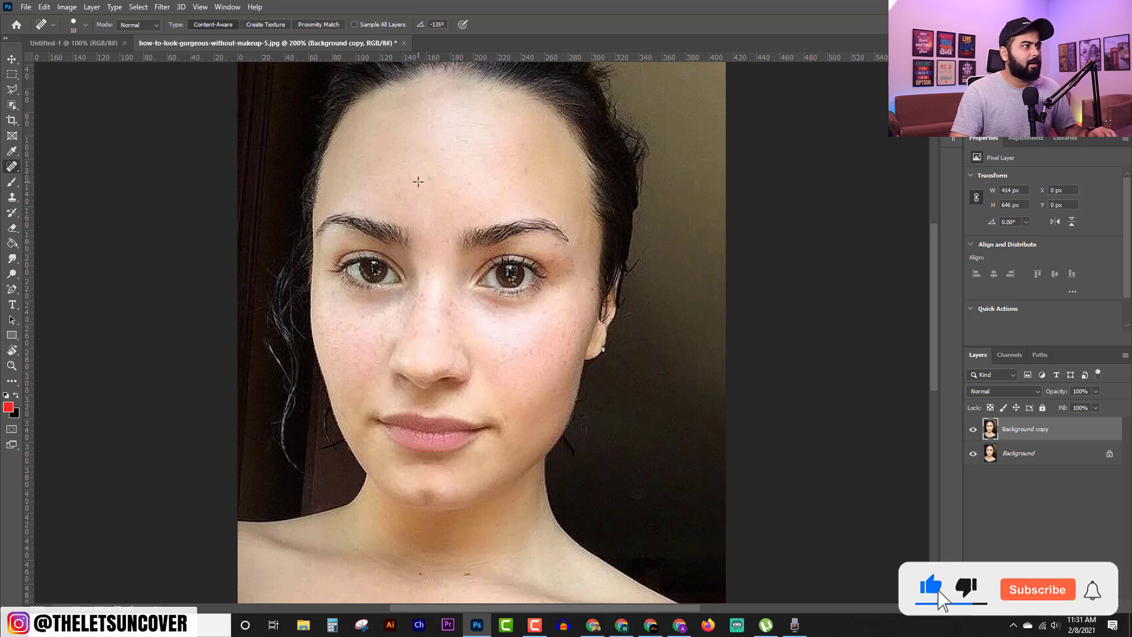
pyautogui.click(404, 147)
pyautogui.click(406, 174)
pyautogui.click(371, 323)
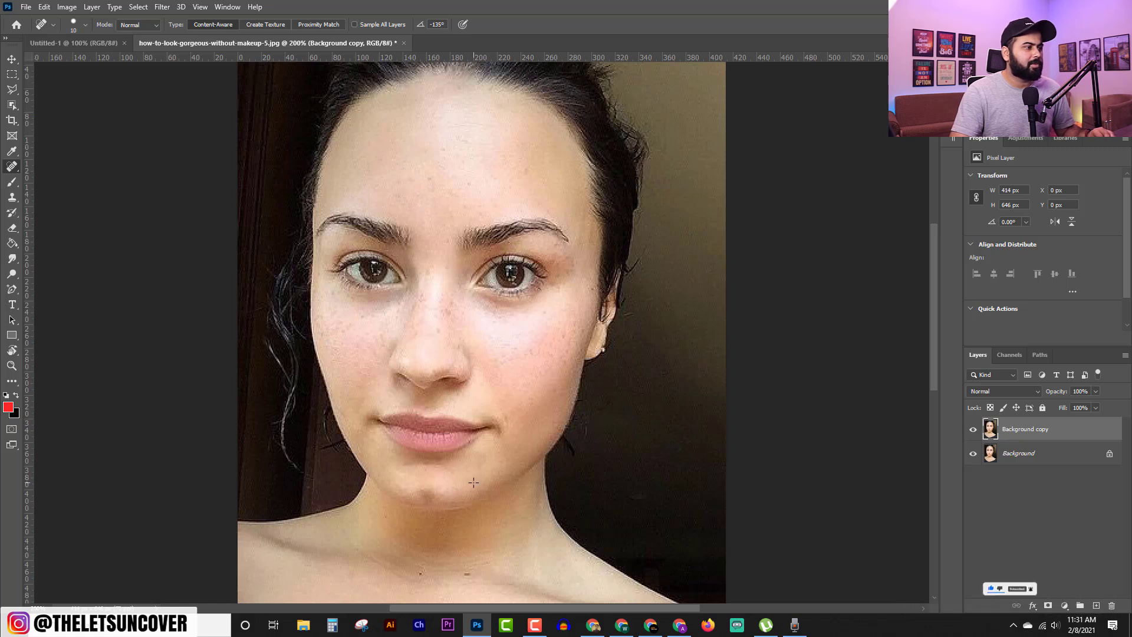
# - Heal the two dark marks at the base of the neck and reduce the Spot Healing Brush size
pyautogui.scroll(-2, 469, 495)
pyautogui.click(467, 536)
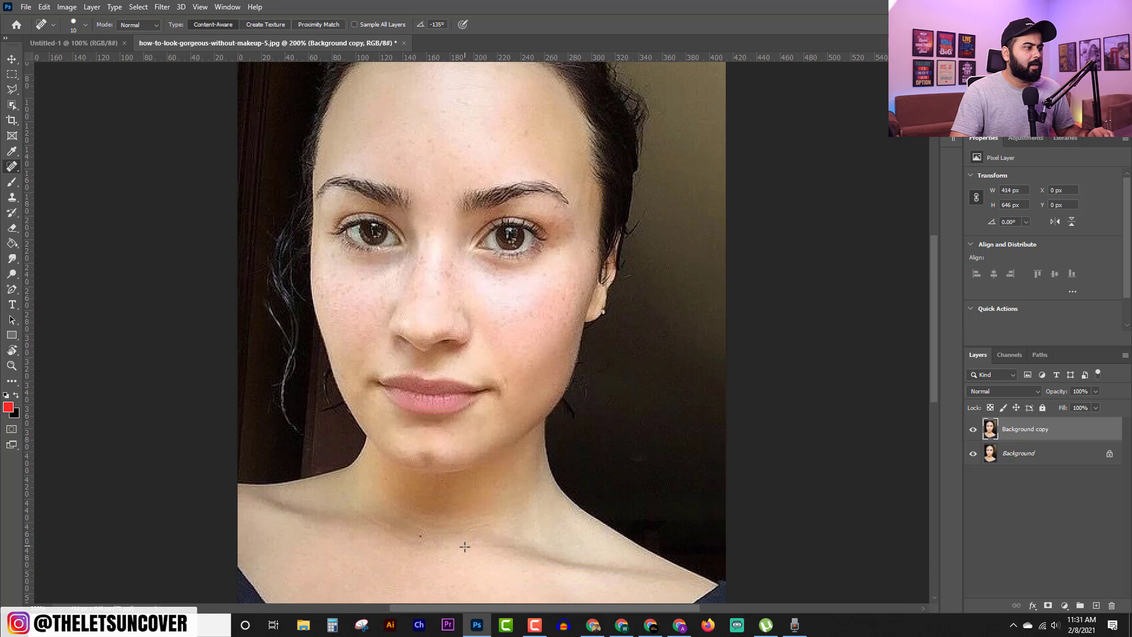
pyautogui.click(419, 535)
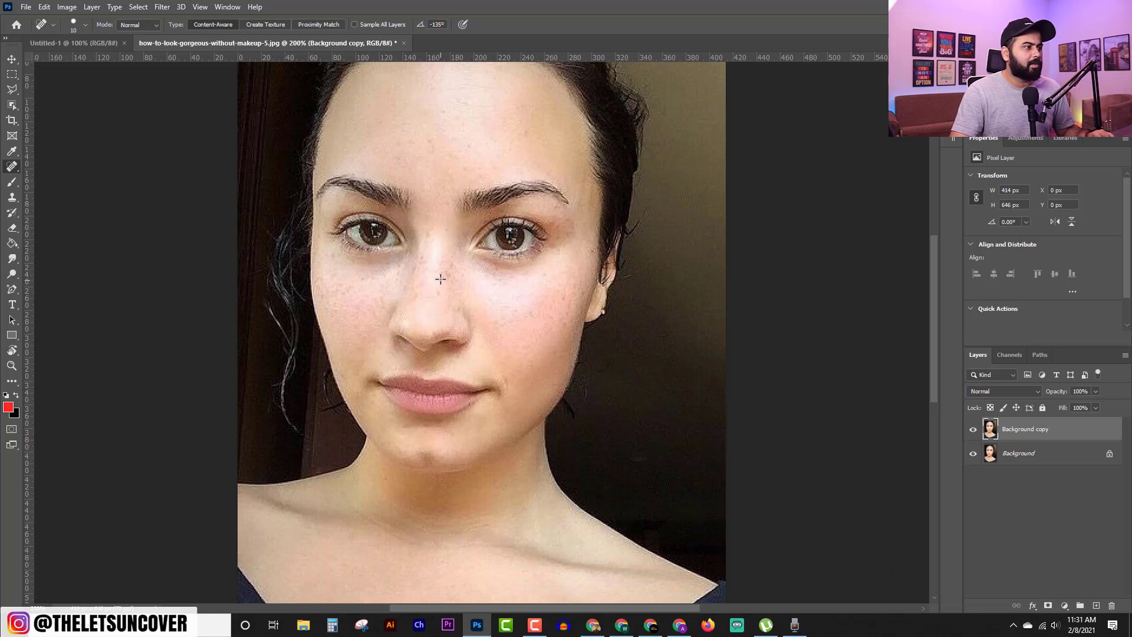
pyautogui.press('[')
pyautogui.press('[')
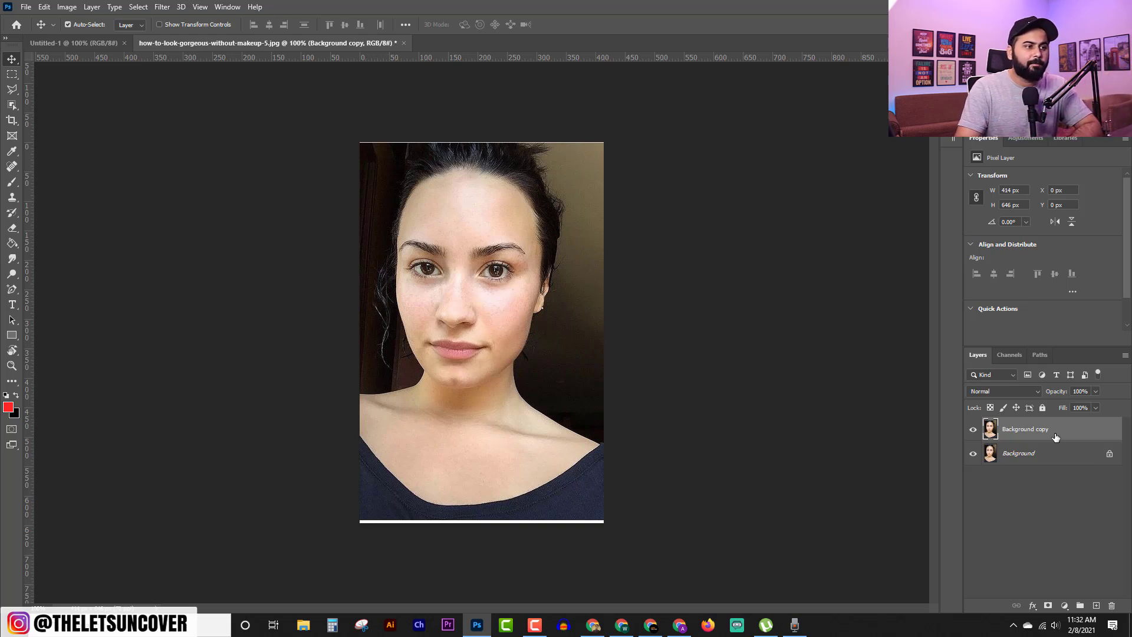
# - Duplicate the healed Background copy layer as Background copy 2
pyautogui.rightClick(1033, 432)
pyautogui.click(890, 179)
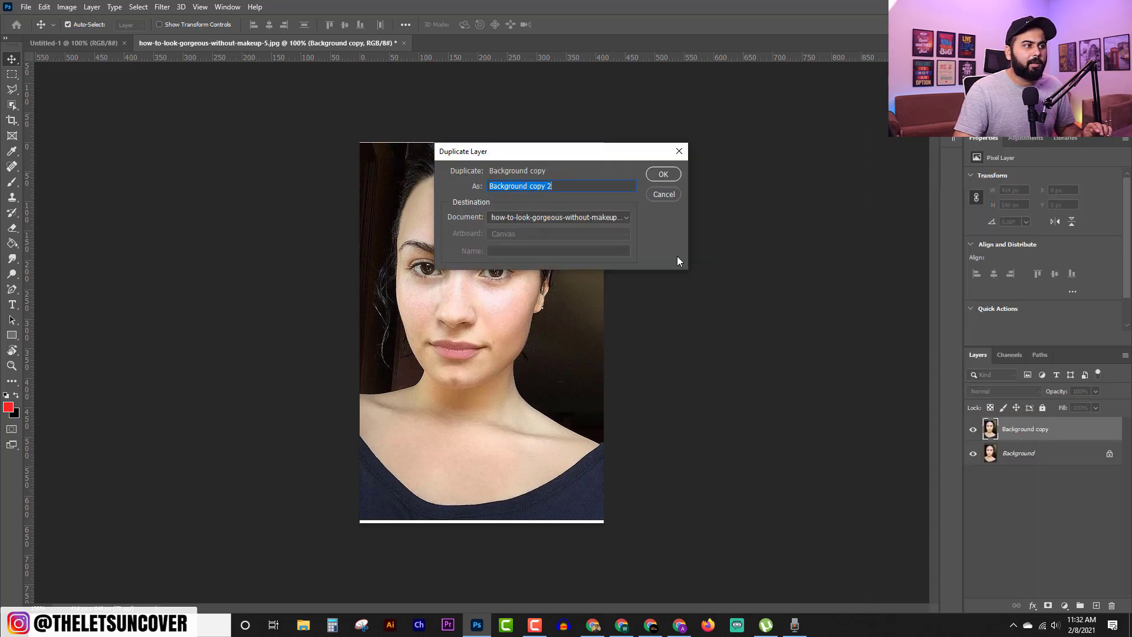
pyautogui.click(655, 175)
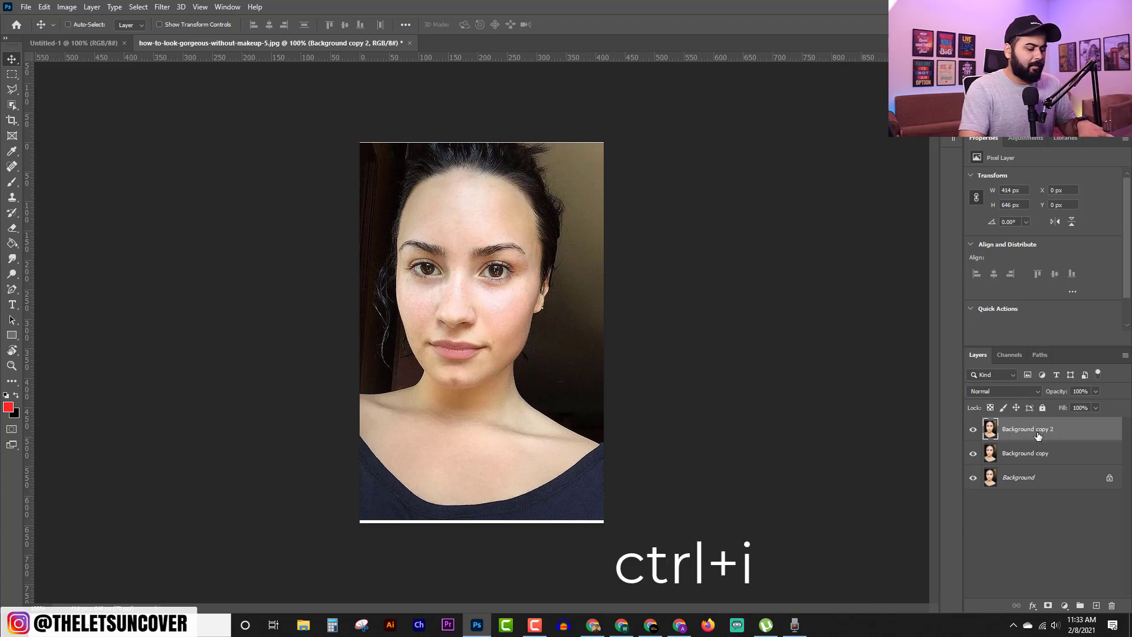
# - Invert the colours of the Background copy 2 layer and set its blend mode to Vivid Light
pyautogui.hotkey('ctrl', 'i')
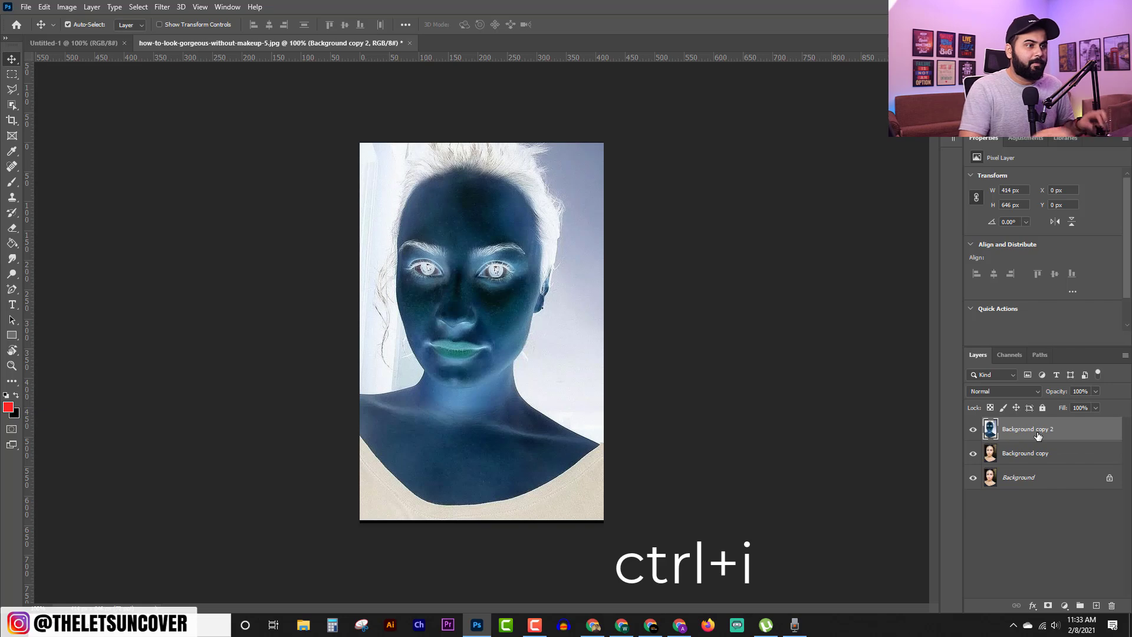
pyautogui.click(999, 391)
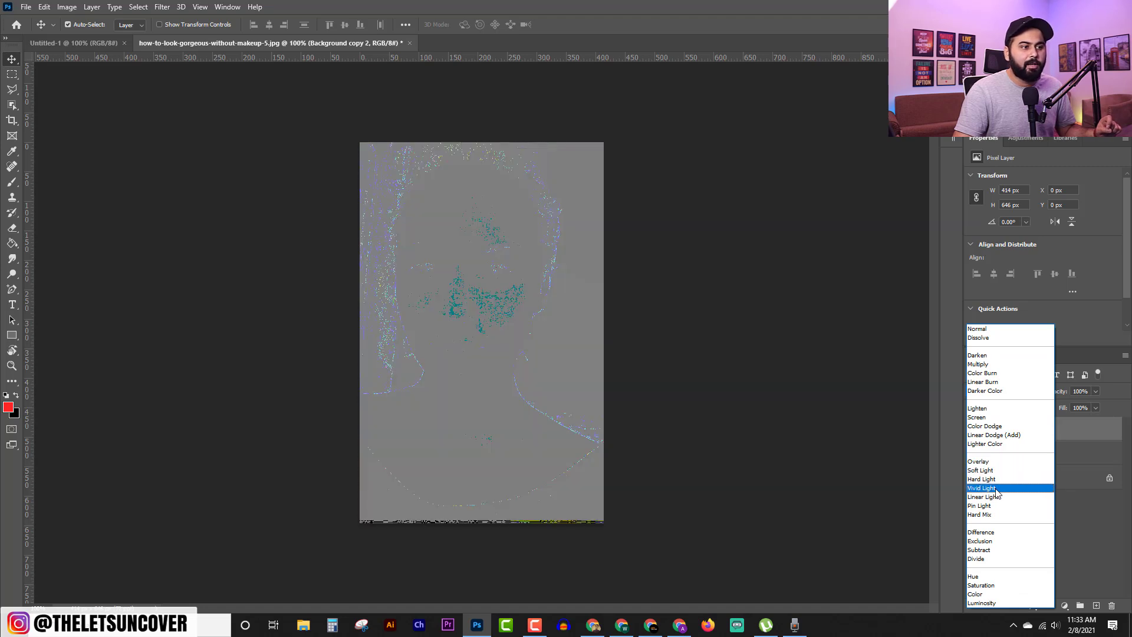
pyautogui.click(996, 490)
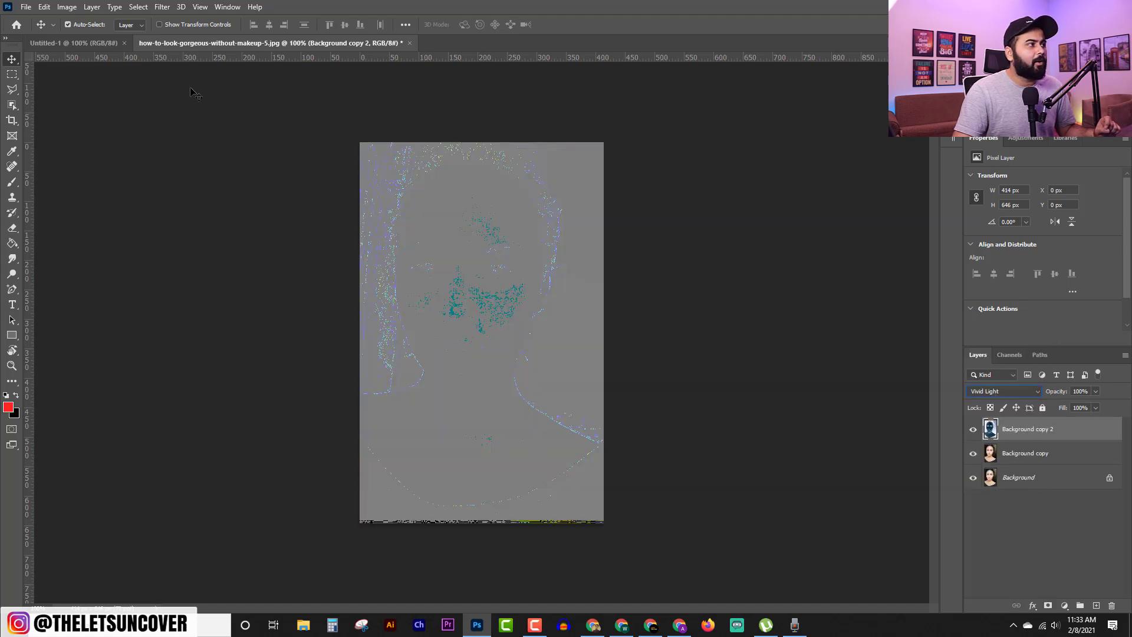
# - Apply a High Pass filter with a radius of about 1.6 pixels to the Background copy 2 layer
pyautogui.click(162, 7)
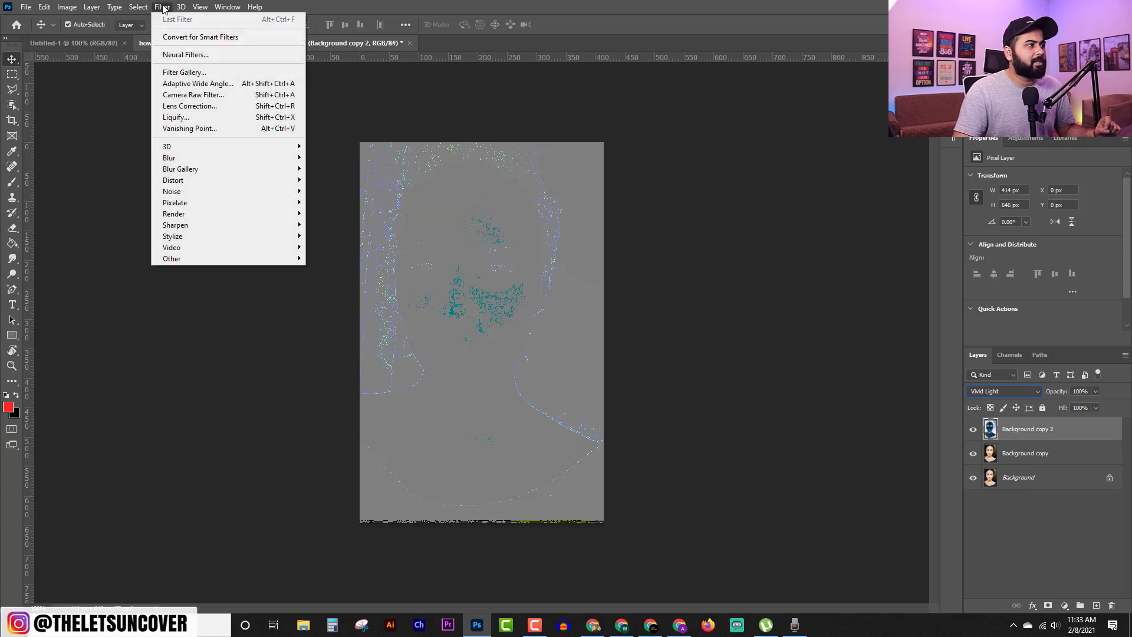
pyautogui.moveTo(245, 260)
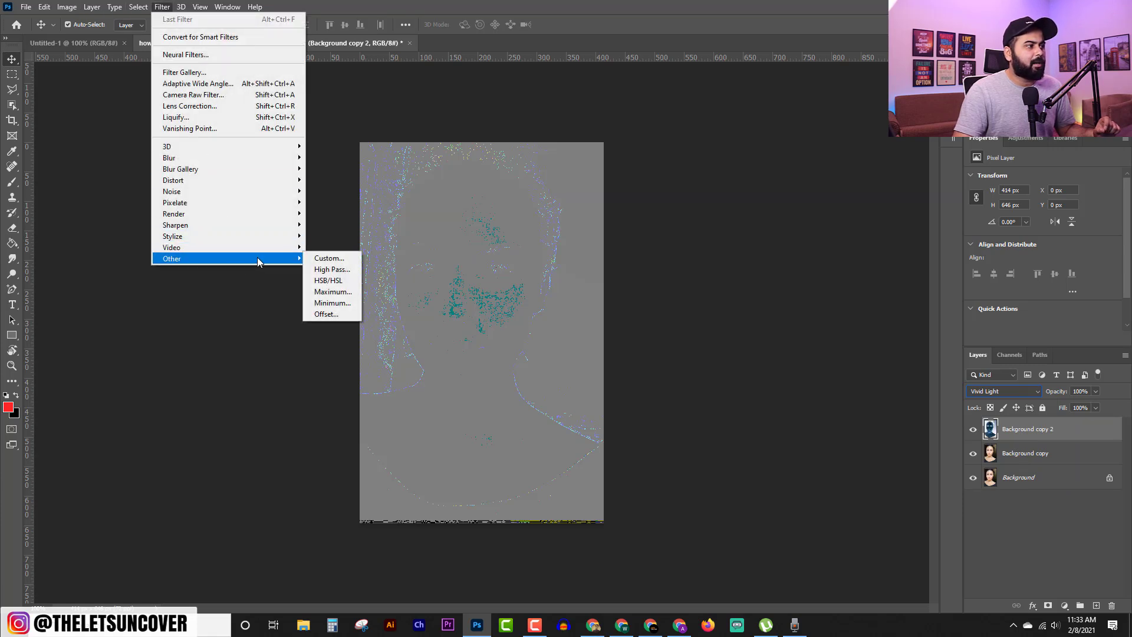
pyautogui.click(333, 270)
pyautogui.moveTo(582, 133); pyautogui.dragTo(810, 135)
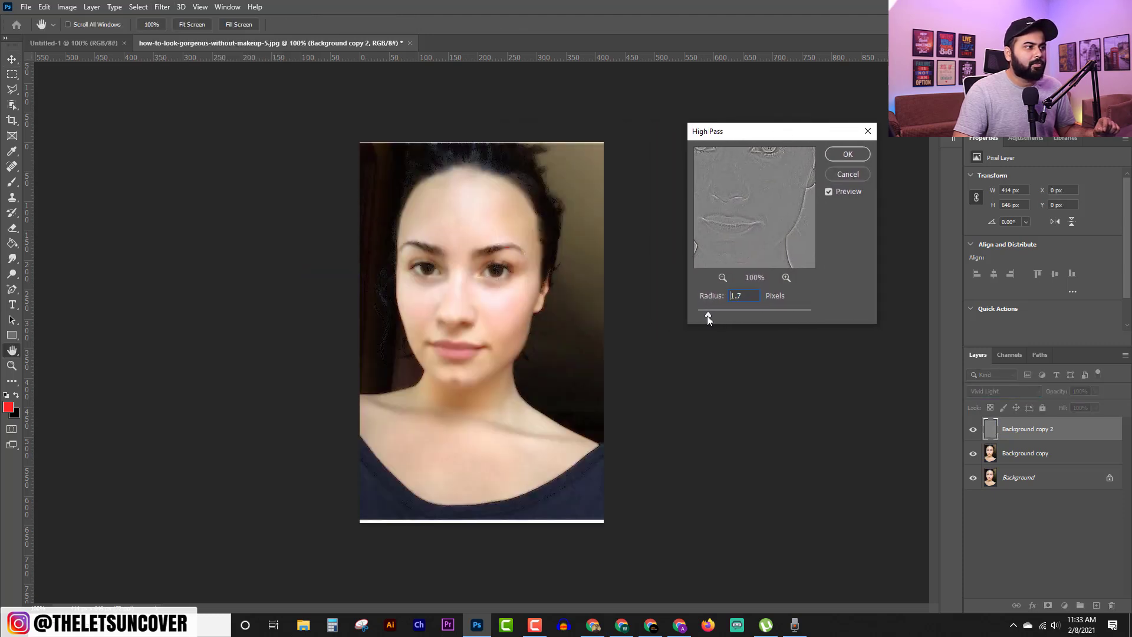
pyautogui.moveTo(706, 316); pyautogui.dragTo(741, 314)
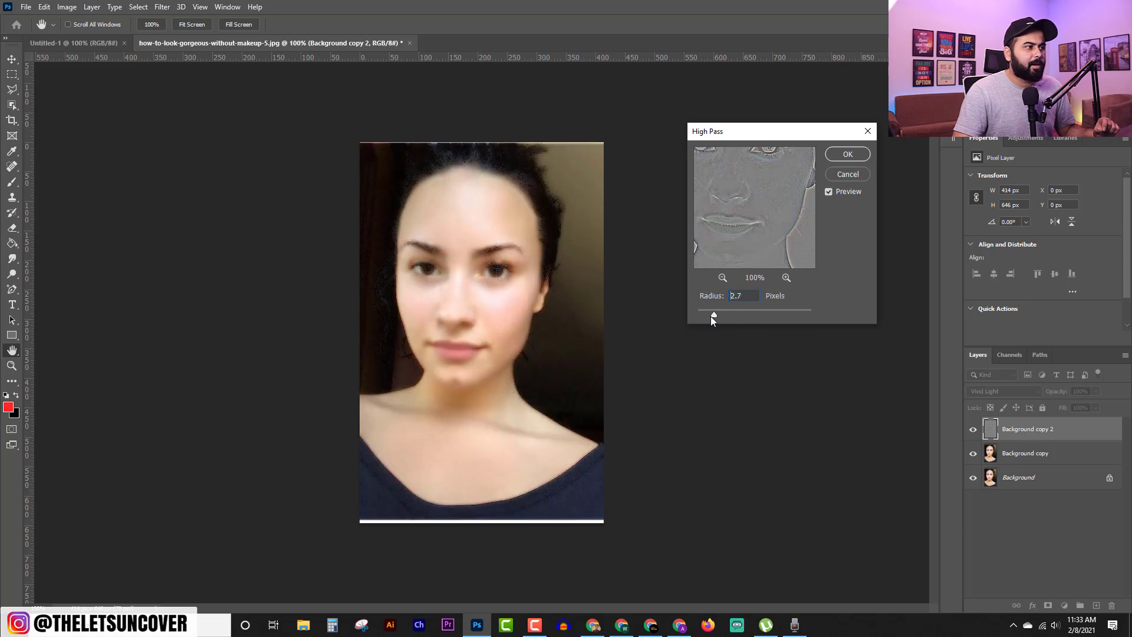
pyautogui.moveTo(707, 316); pyautogui.dragTo(706, 316)
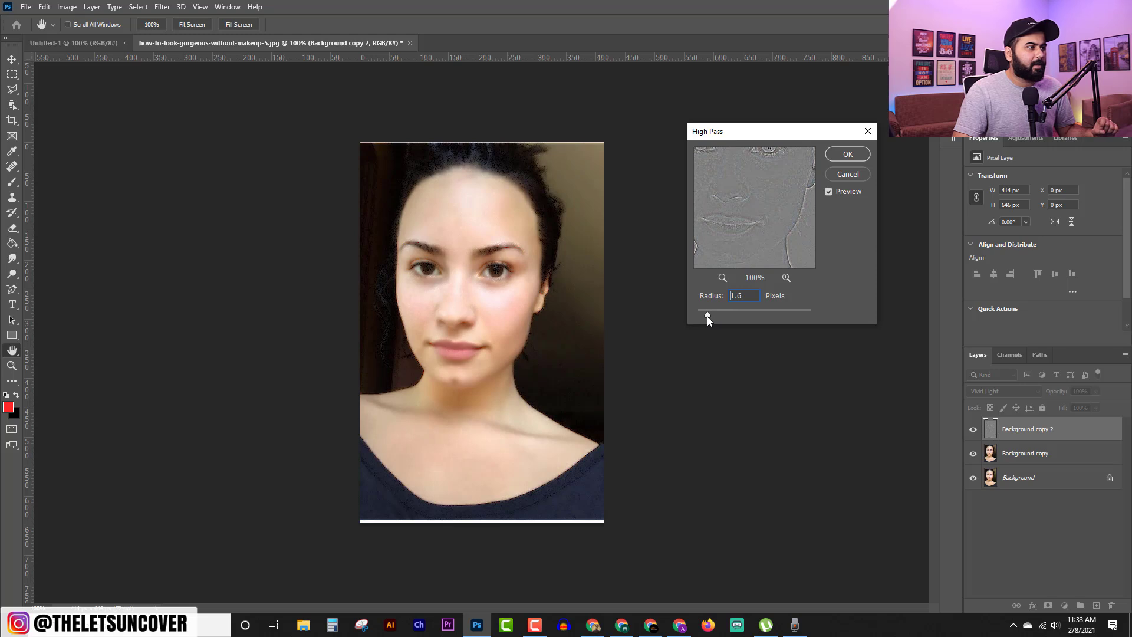
pyautogui.moveTo(706, 317); pyautogui.dragTo(708, 314)
pyautogui.click(847, 154)
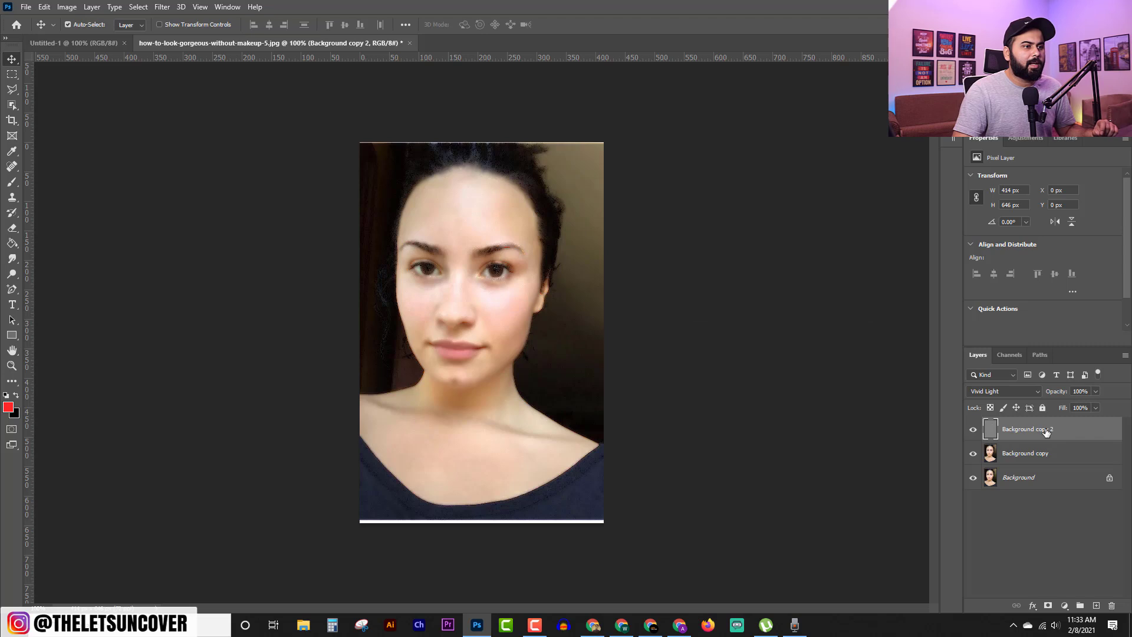
# - Add a layer mask to Background copy 2 inverted to black, and ready the Brush tool with a white foreground colour
pyautogui.click(1048, 606)
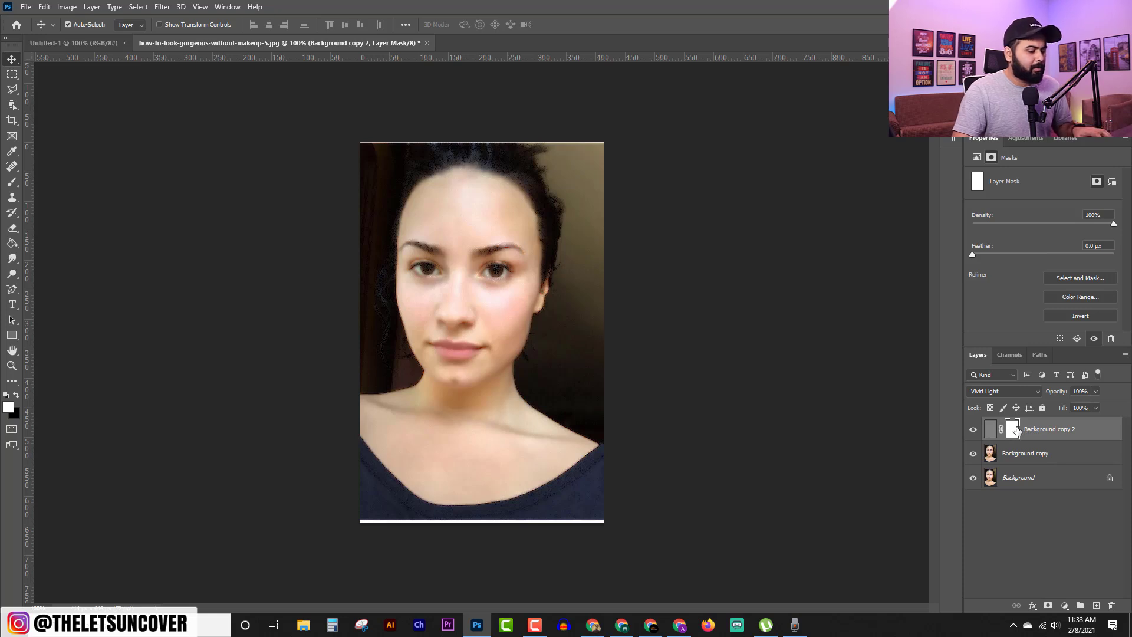
pyautogui.hotkey('ctrl', 'i')
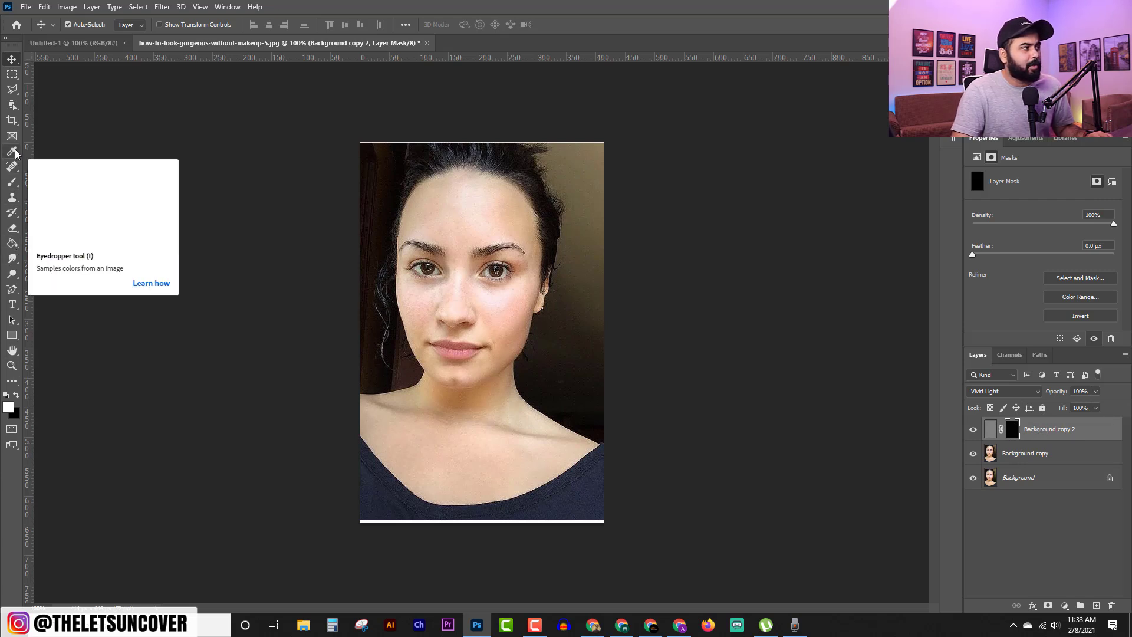
pyautogui.click(12, 186)
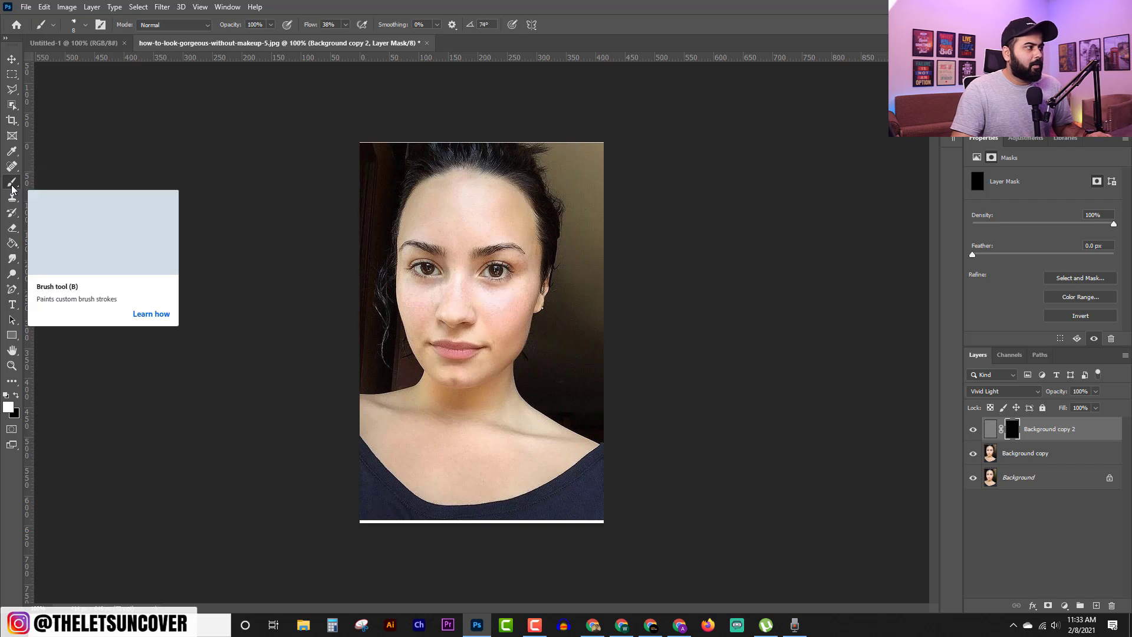
pyautogui.click(8, 407)
pyautogui.click(1087, 205)
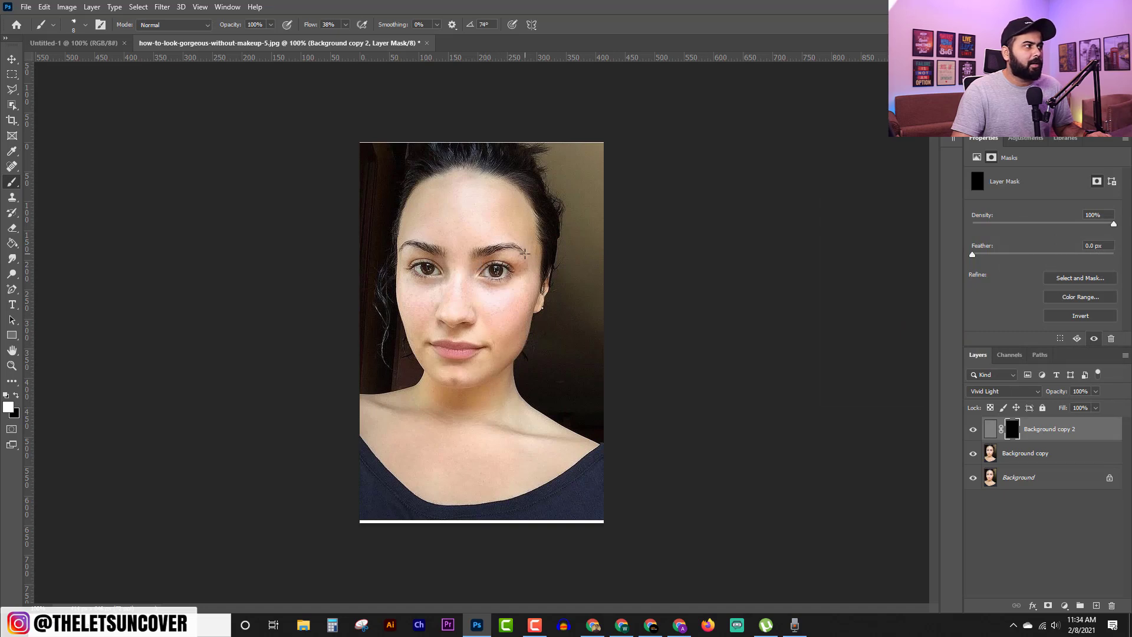
# - Enlarge the brush to 30 px and switch it to a soft round tip for painting on the layer mask
pyautogui.hotkey('ctrl', '+')
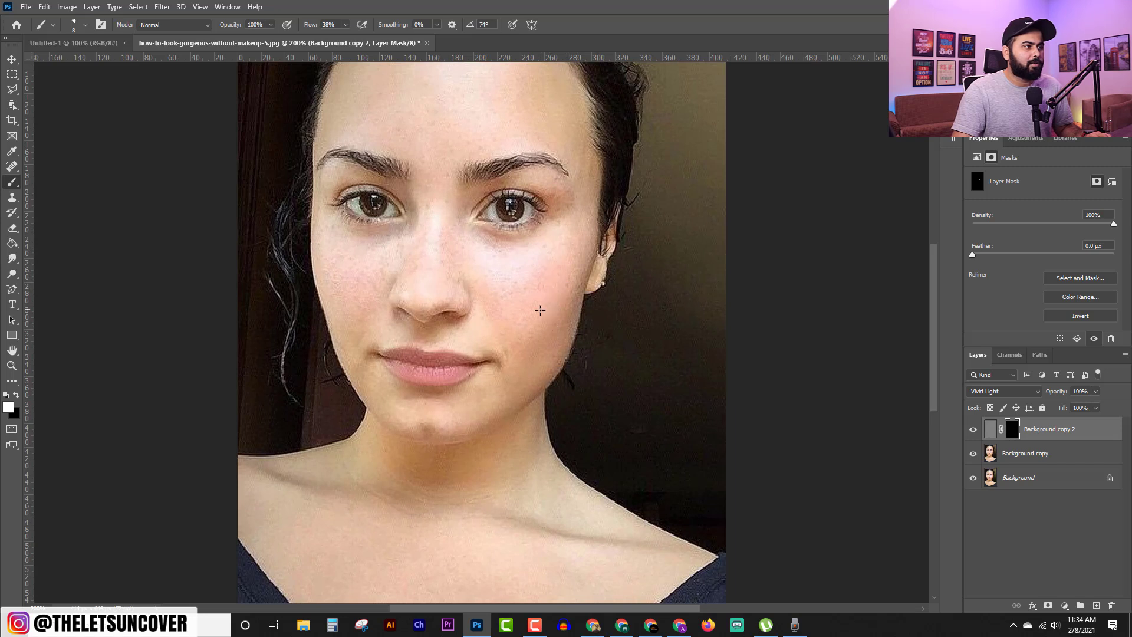
pyautogui.press(']')
pyautogui.press(']')
pyautogui.press(']')
pyautogui.press(']')
pyautogui.press(']')
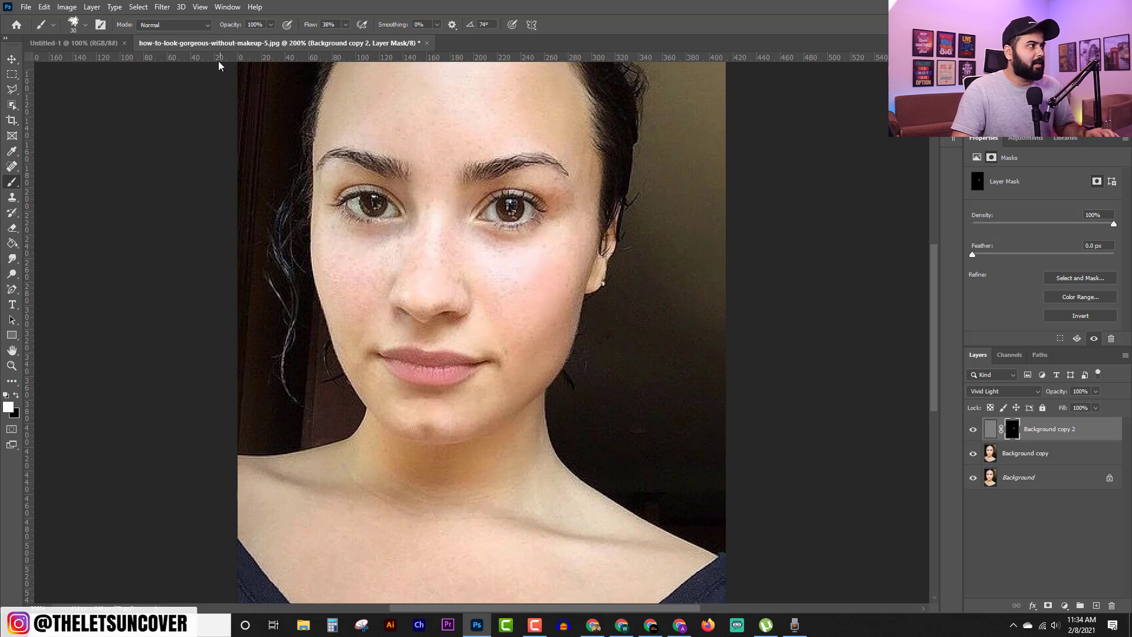
pyautogui.click(84, 26)
pyautogui.press('Escape')
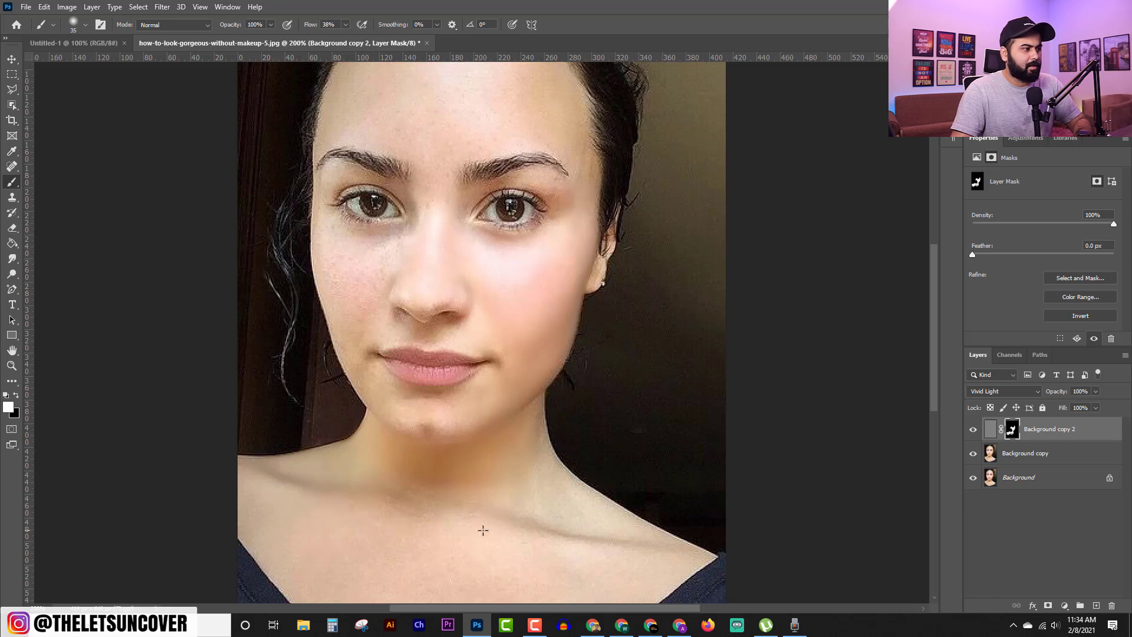
# - Paint white on the Background copy 2 layer mask over the neck, chest and remaining cheek, reducing the brush to 30 px for the face
pyautogui.scroll(-2, 518, 460)
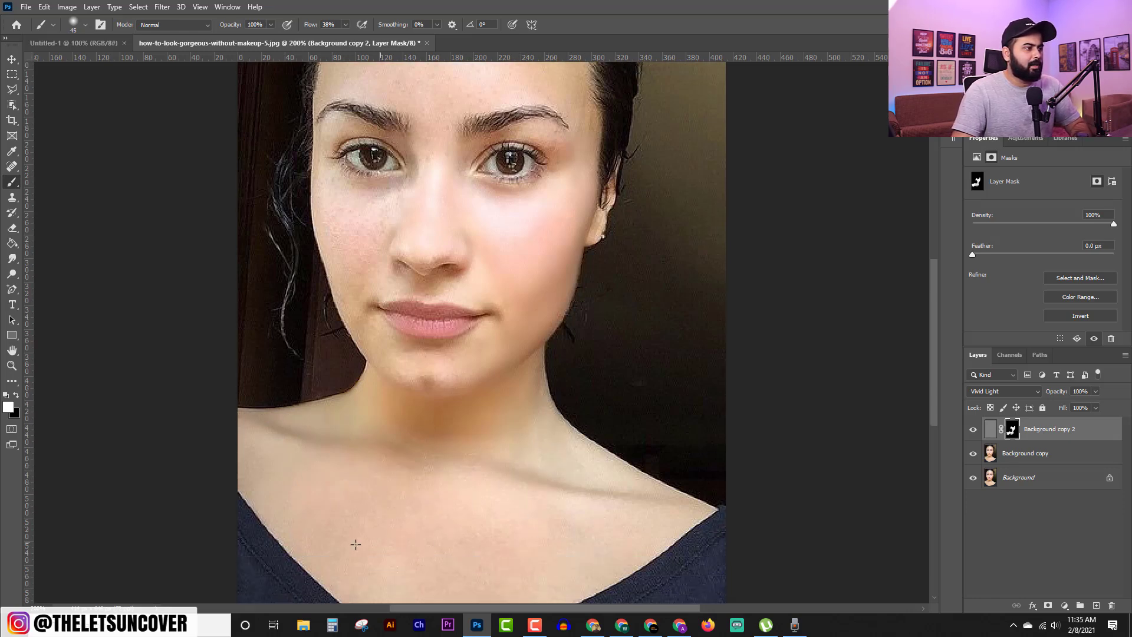
pyautogui.scroll(-2, 362, 532)
pyautogui.scroll(5, 620, 404)
pyautogui.press('[')
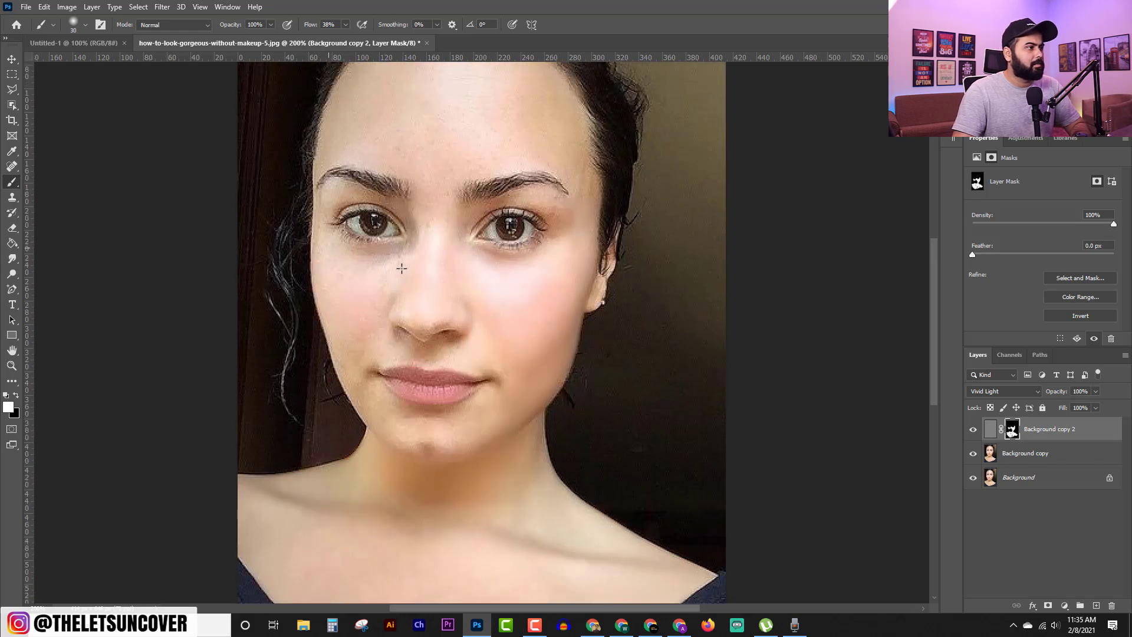
# - Paint white on the layer mask over the forehead and finer facial areas, reducing the brush to 10 px
pyautogui.scroll(3, 454, 158)
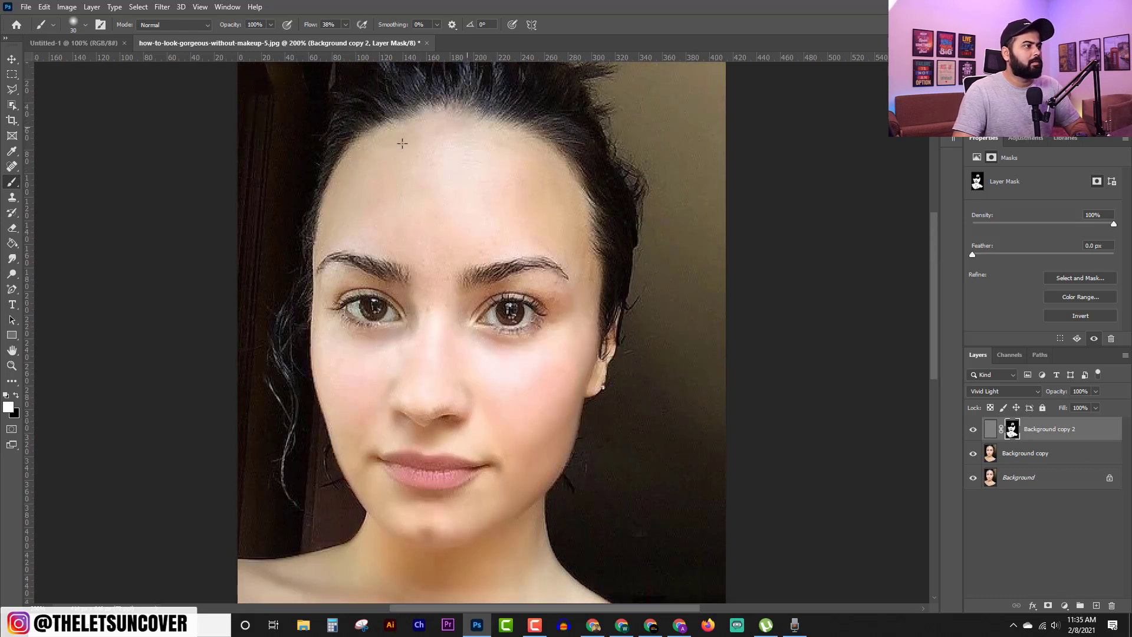
pyautogui.press('[')
pyautogui.press('[')
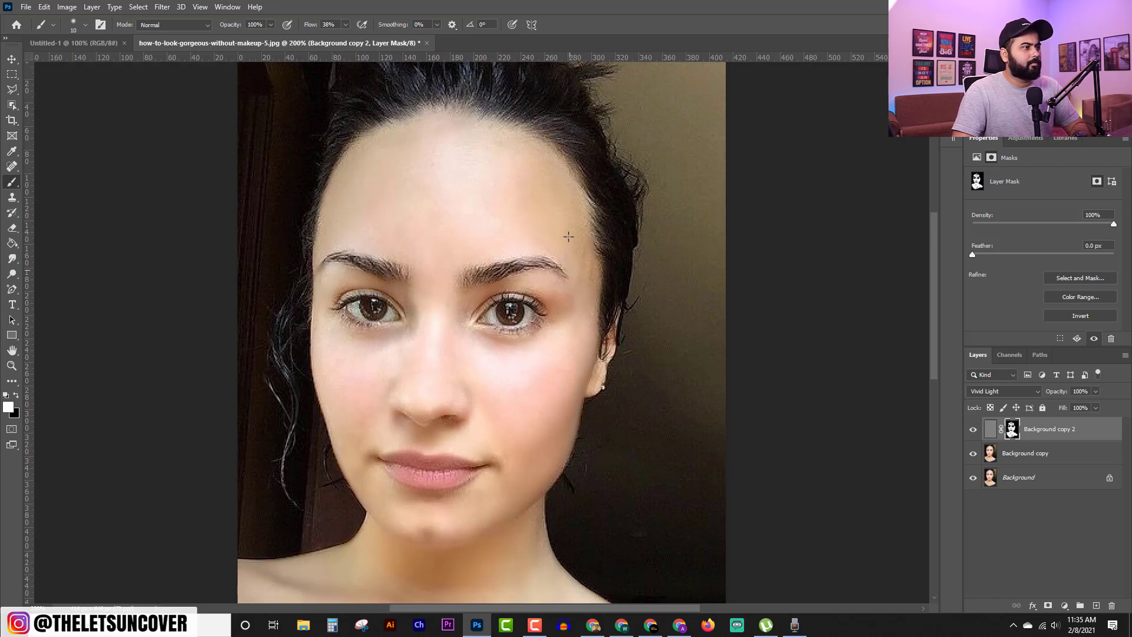
# - Compare the smoothed portrait with the original by hiding and reshowing Background copy and Background copy 2, examining the face at 100% and 200%
pyautogui.hotkey('ctrl', '-')
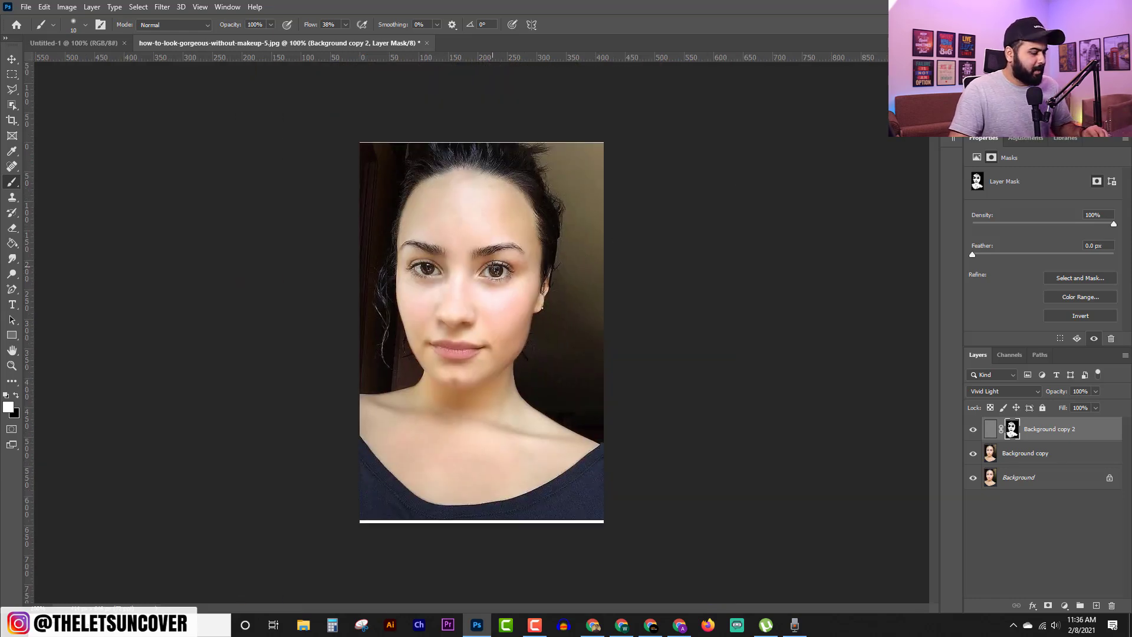
pyautogui.press('v')
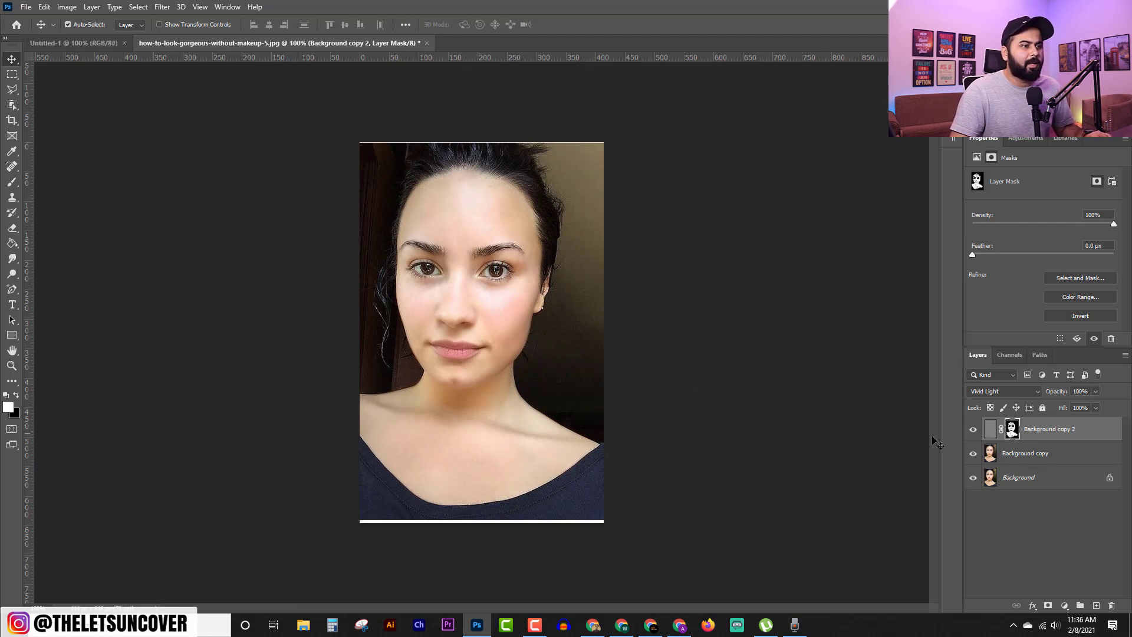
pyautogui.click(973, 430)
pyautogui.click(973, 453)
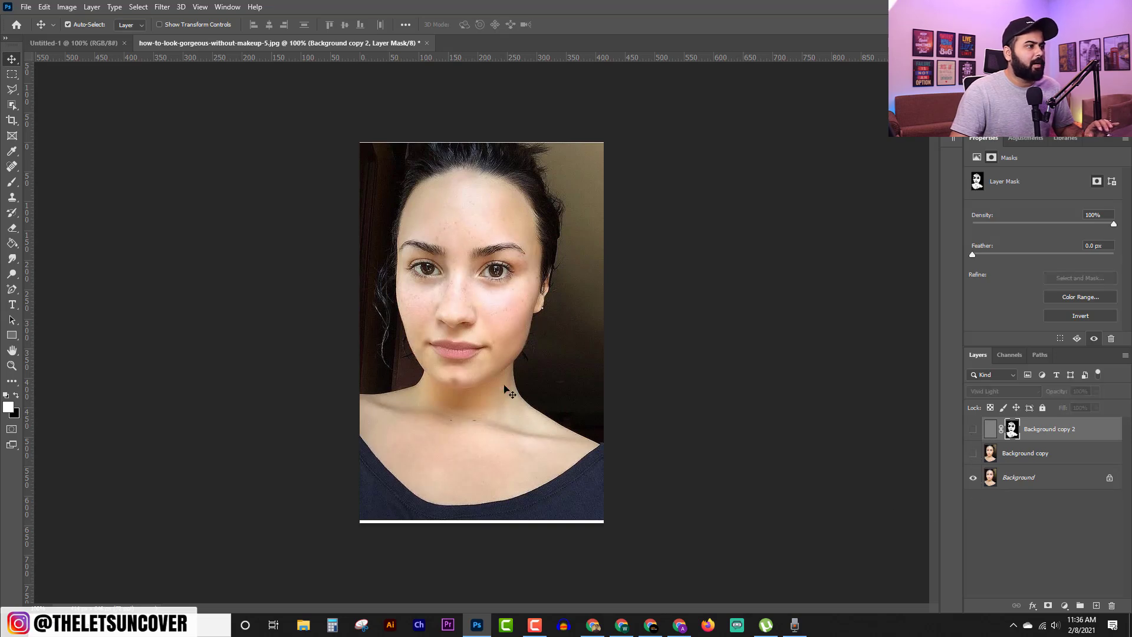
pyautogui.hotkey('ctrl', '+')
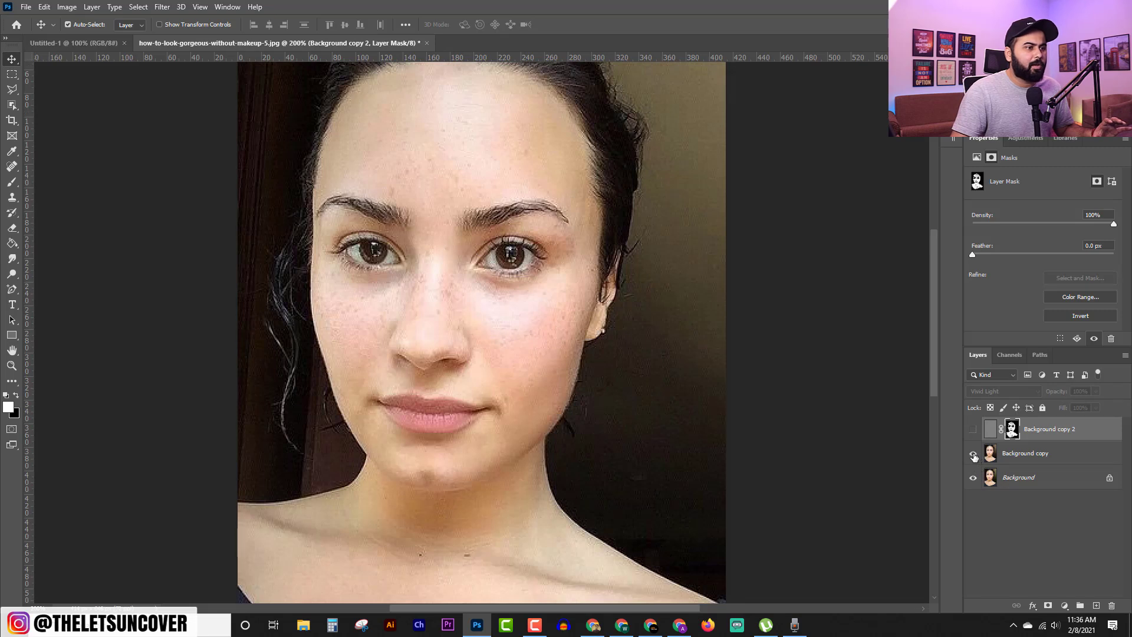
pyautogui.click(976, 429)
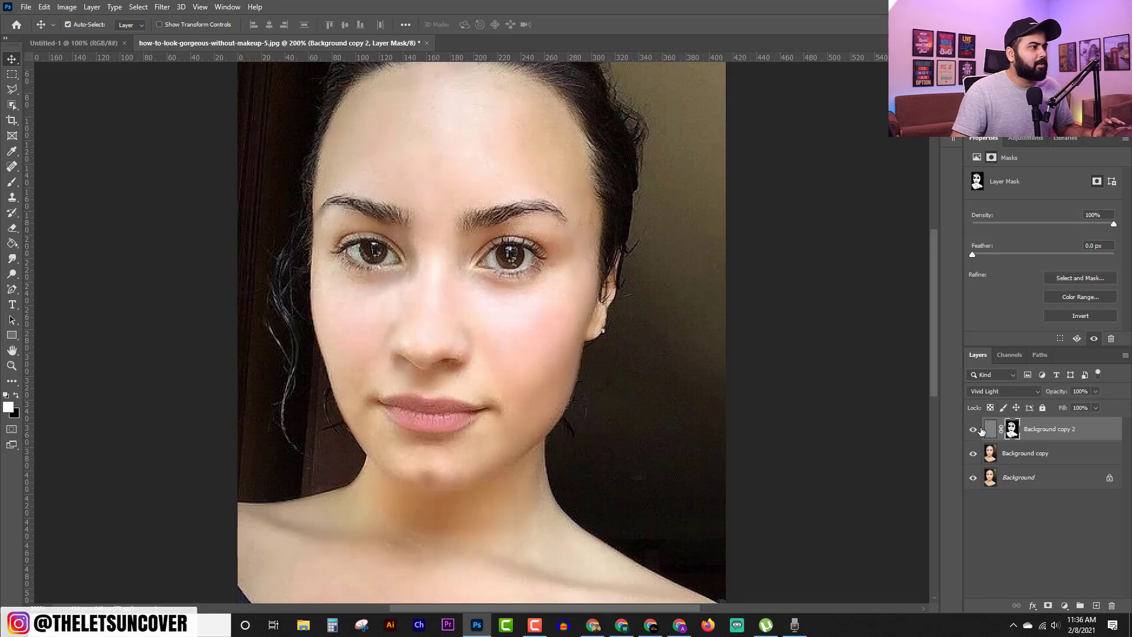
pyautogui.hotkey('ctrl', '-')
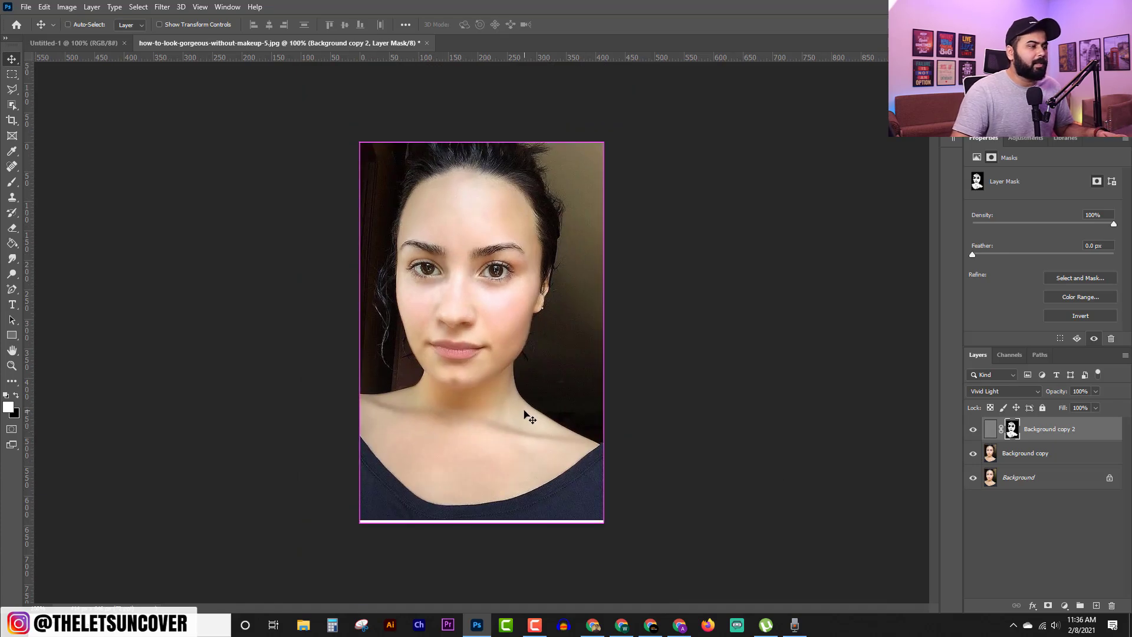
pyautogui.hotkey('ctrl', '+')
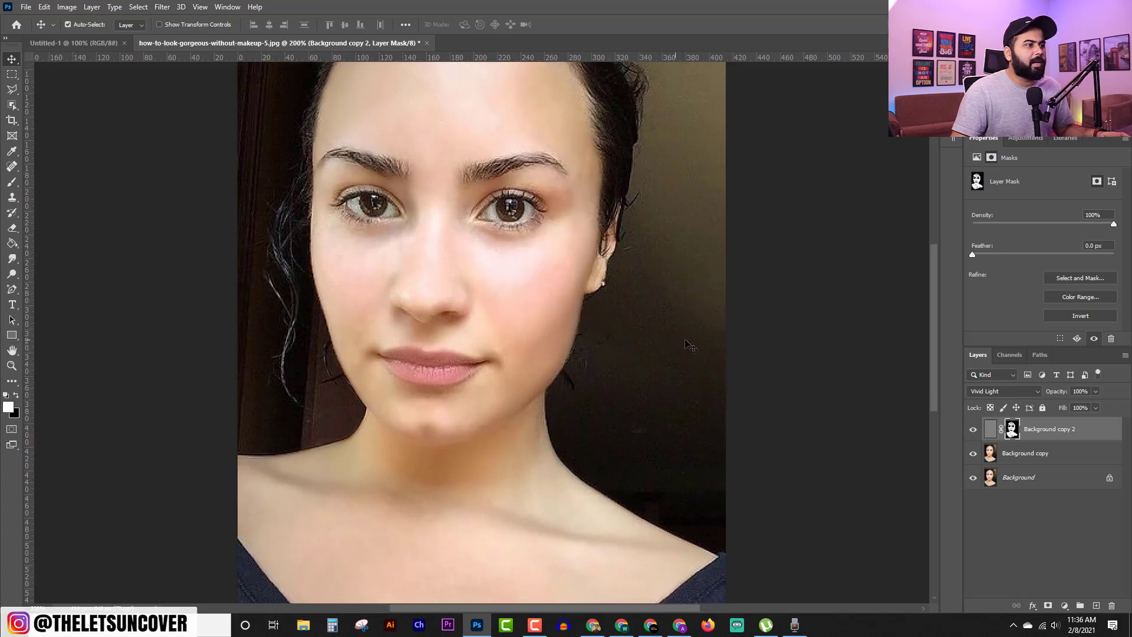
pyautogui.moveTo(936, 326); pyautogui.dragTo(935, 305)
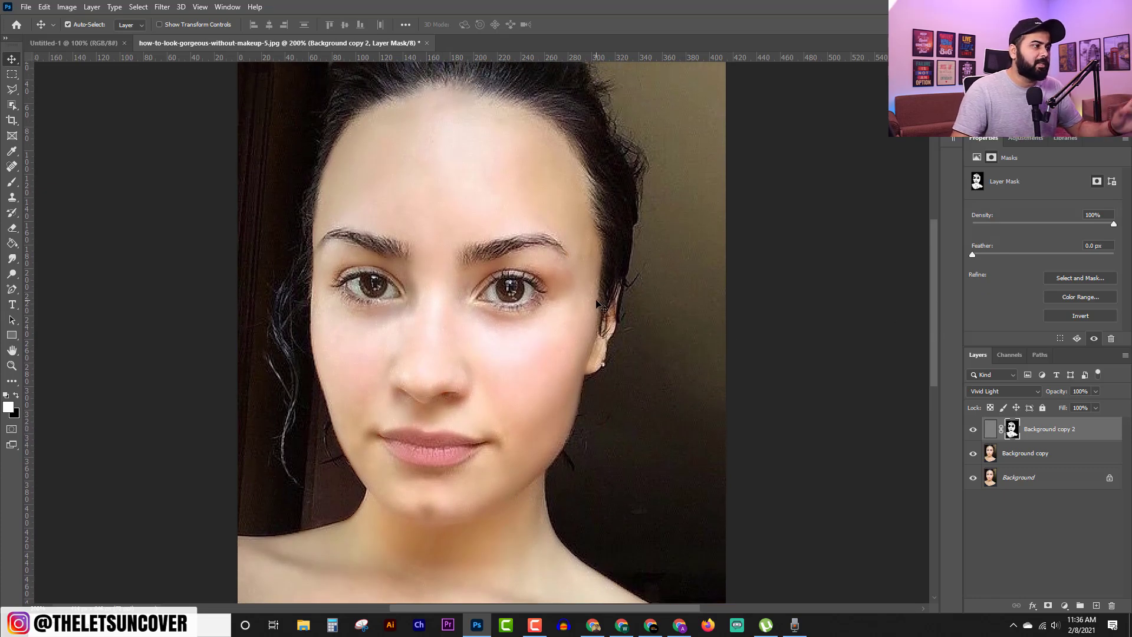
pyautogui.hotkey('ctrl', '-')
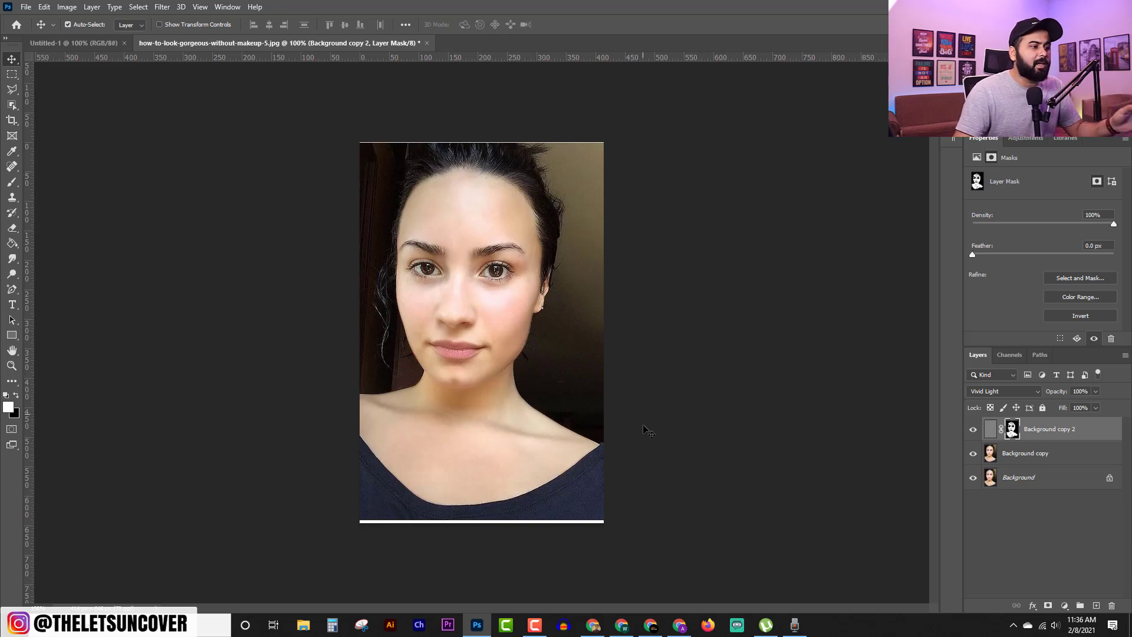
# - Switch to the browser and examine the Fiverr "beauty retouch" gigs, their sample images and starting prices
pyautogui.hotkey('alt', 'Tab')
pyautogui.scroll(-1, 678, 401)
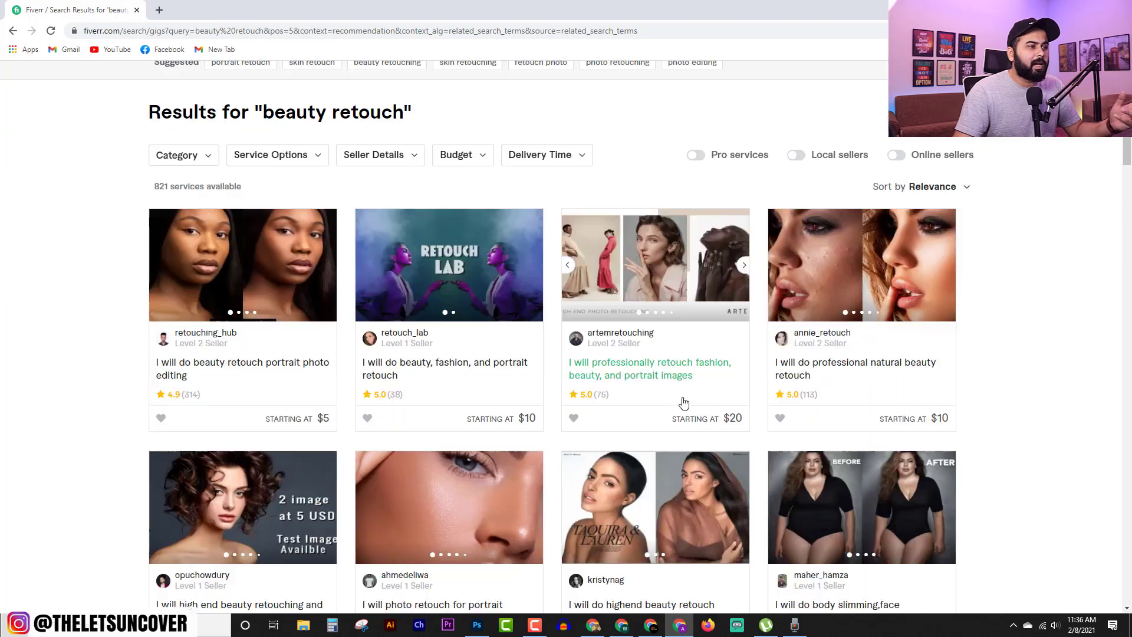
pyautogui.scroll(1, 678, 401)
pyautogui.scroll(-9, 973, 463)
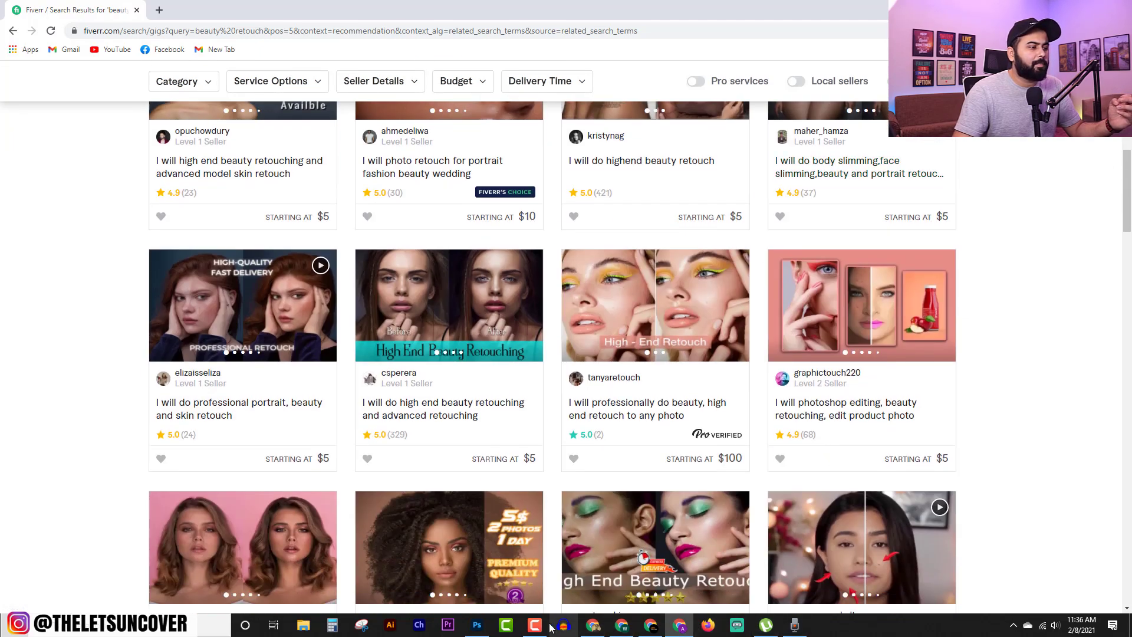
# - Switch back to Photoshop and stamp all visible layers into a new merged layer above Background copy 2
pyautogui.click(476, 624)
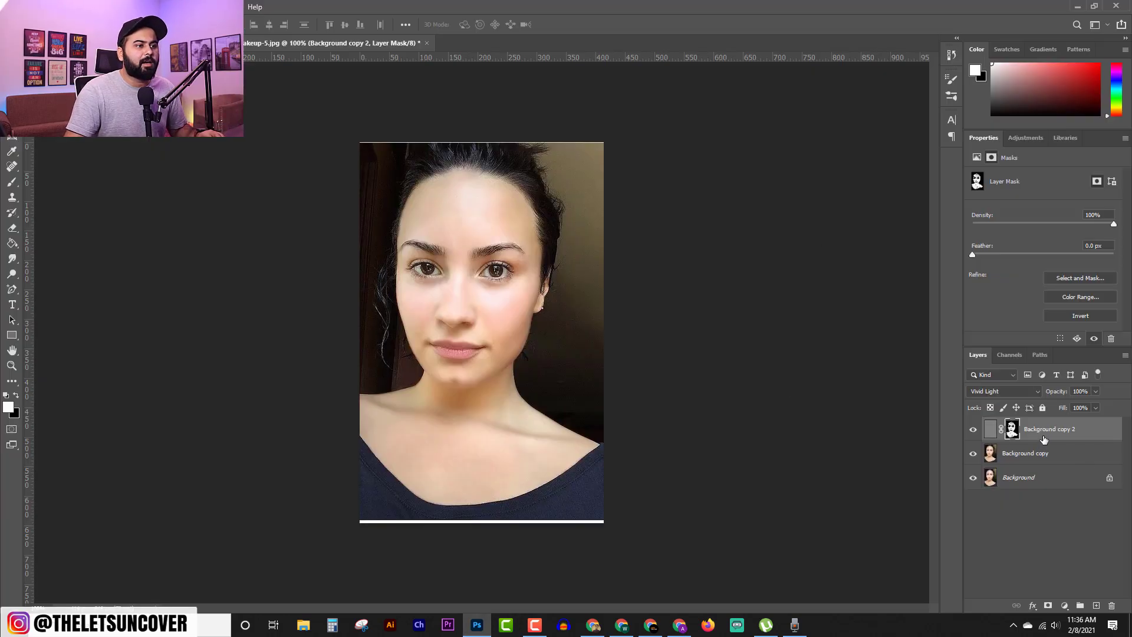
pyautogui.hotkey('ctrl', '2')
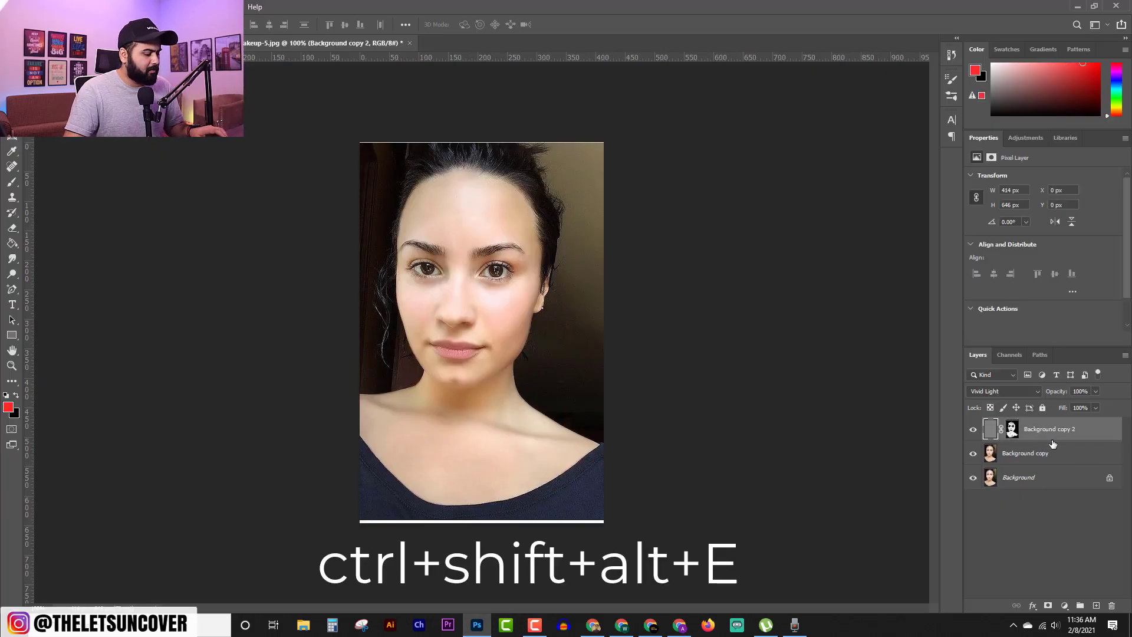
pyautogui.hotkey('ctrl', 'shift', 'alt', 'e')
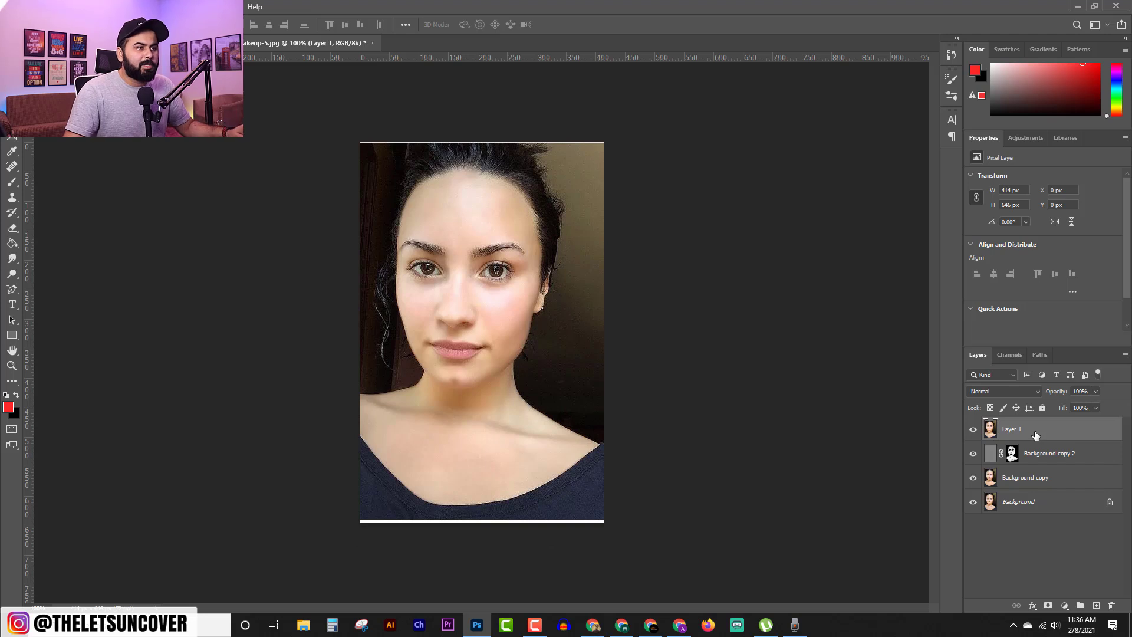
# - Add a Brightness/Contrast adjustment layer with brightness 20 and contrast -9, and a Hue/Saturation adjustment layer above it
pyautogui.click(1026, 137)
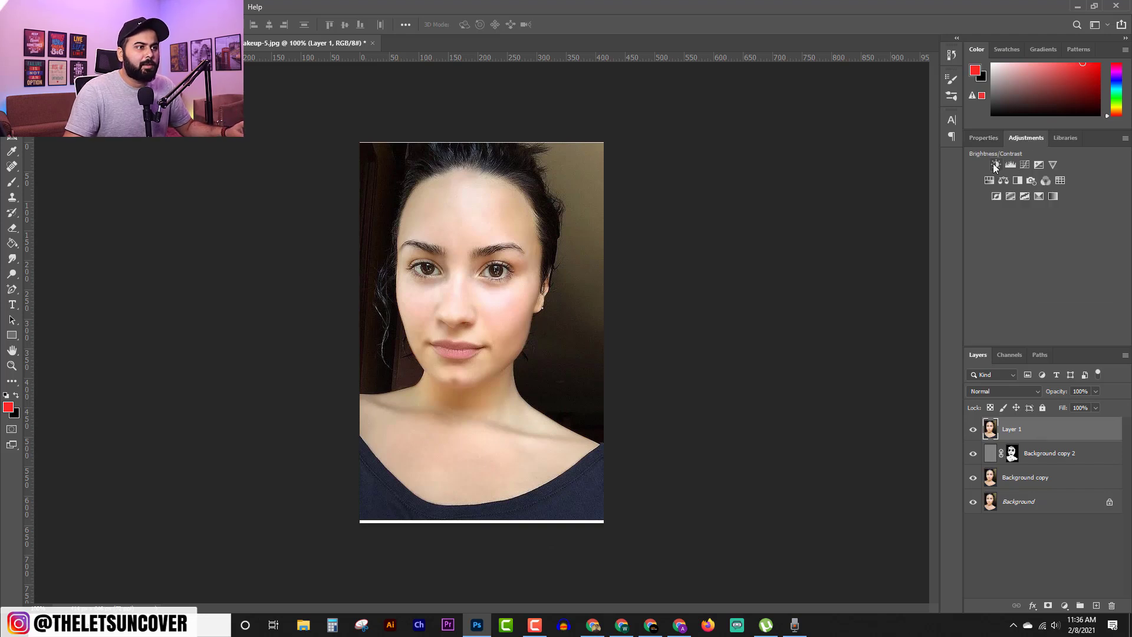
pyautogui.click(996, 165)
pyautogui.moveTo(1044, 210); pyautogui.dragTo(1052, 209)
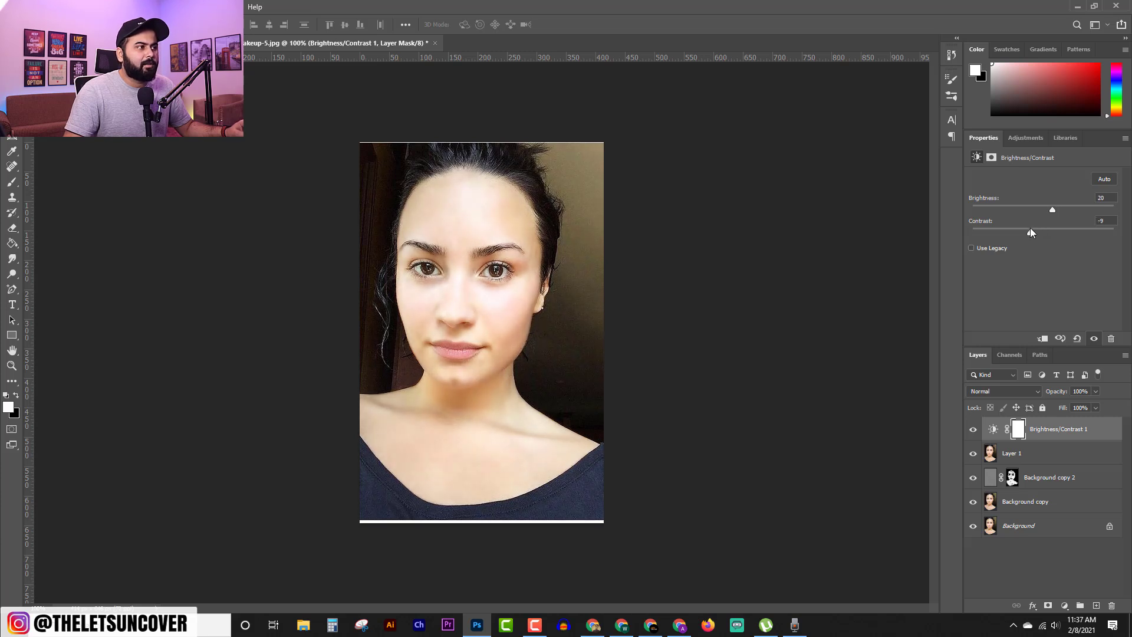
pyautogui.click(1026, 137)
pyautogui.click(992, 179)
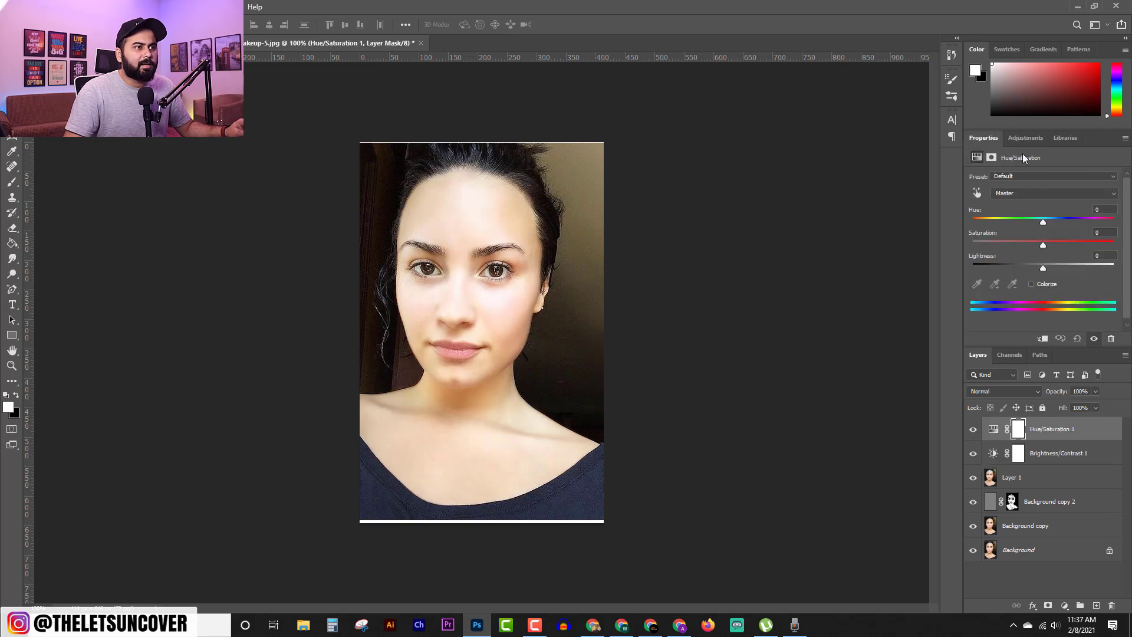
# - Add a Color Balance adjustment layer with midtones set to Cyan–Red -24, Magenta–Green -20 and Yellow–Blue +3
pyautogui.click(1025, 138)
pyautogui.click(1003, 180)
pyautogui.click(1028, 204)
pyautogui.moveTo(1015, 204); pyautogui.dragTo(1039, 236)
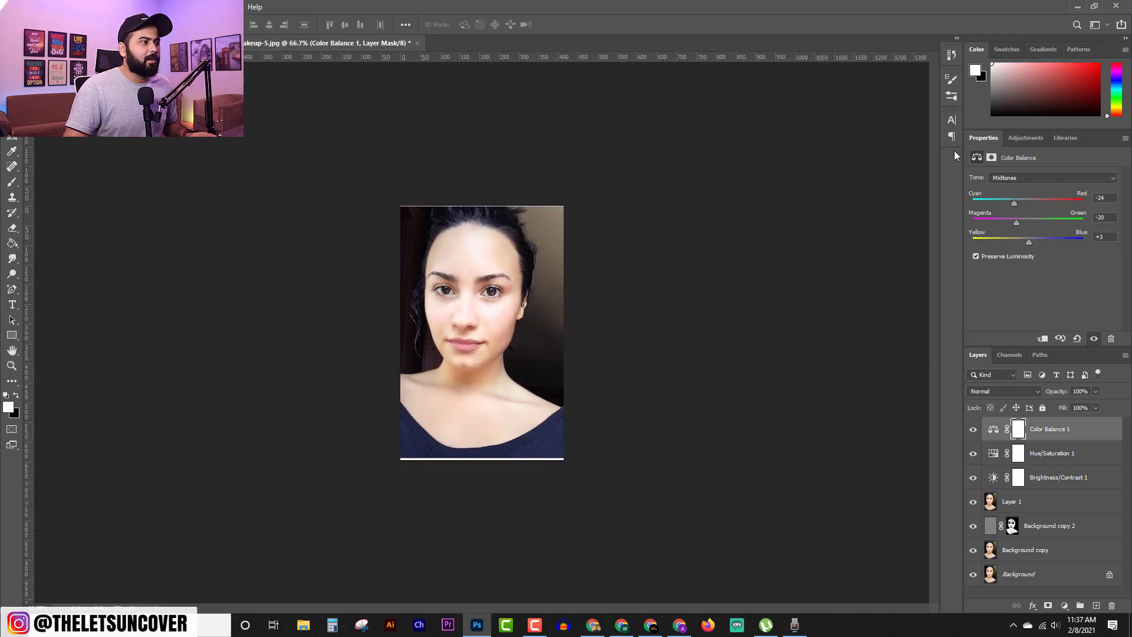
# - Compare the final retouch with the original by hiding every layer above Background and showing them again
pyautogui.click(972, 550)
pyautogui.click(973, 526)
pyautogui.click(972, 502)
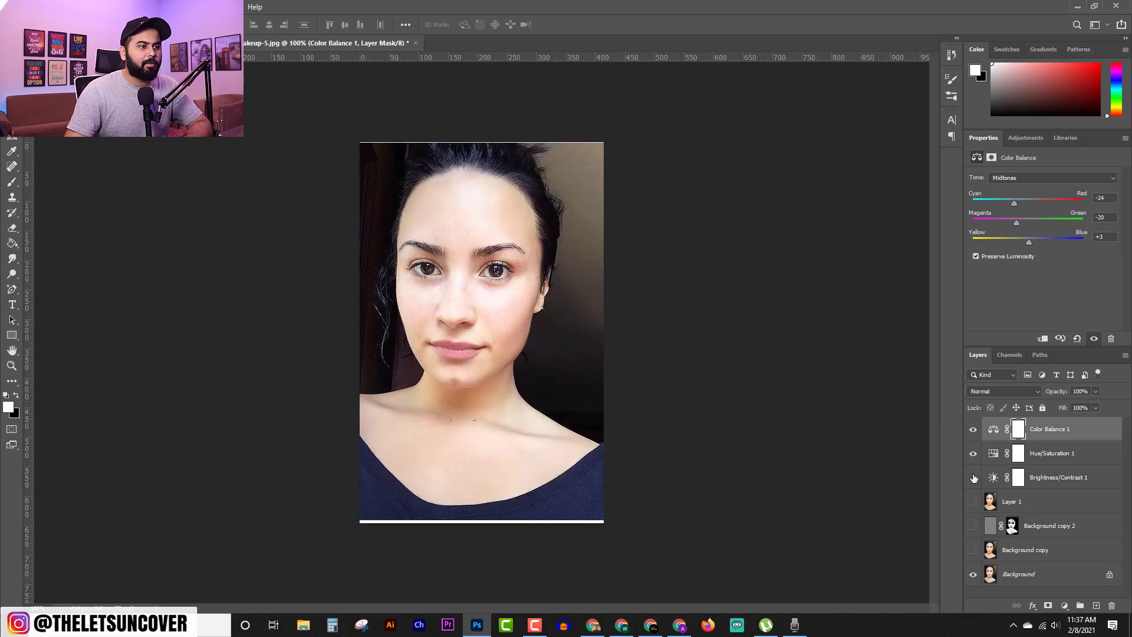
pyautogui.click(973, 477)
pyautogui.click(973, 454)
pyautogui.click(973, 429)
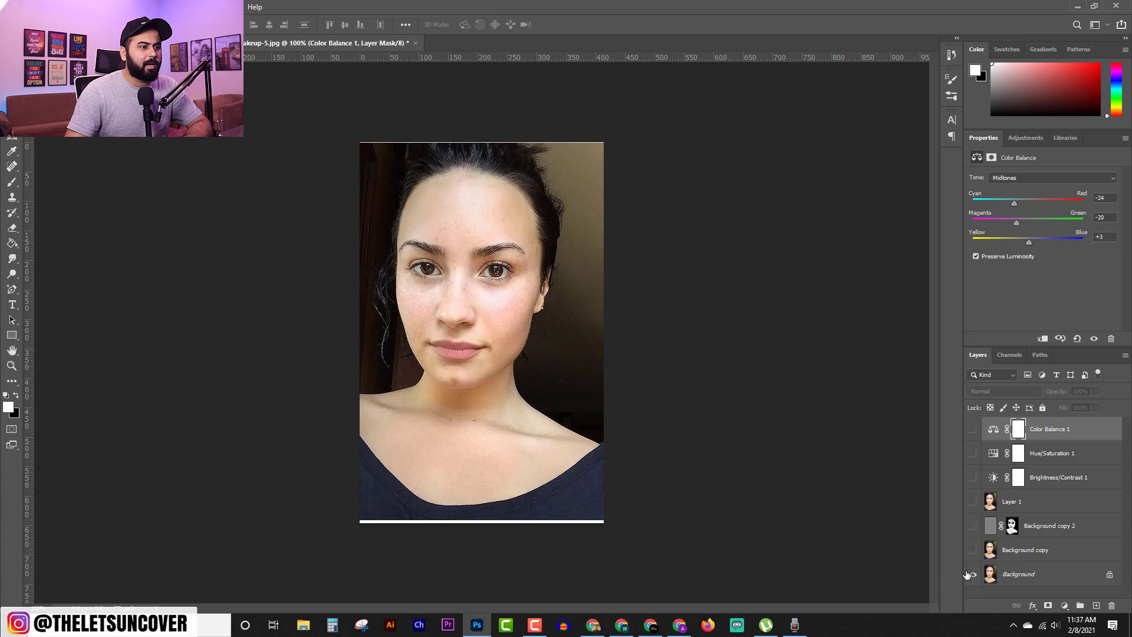
pyautogui.moveTo(973, 549); pyautogui.dragTo(973, 443)
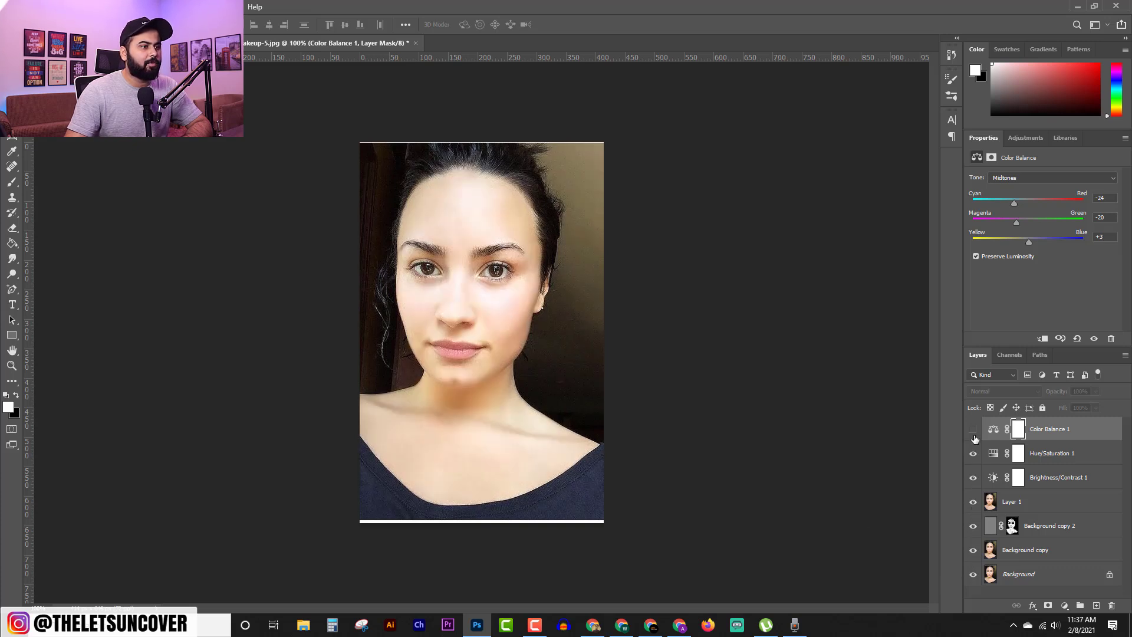